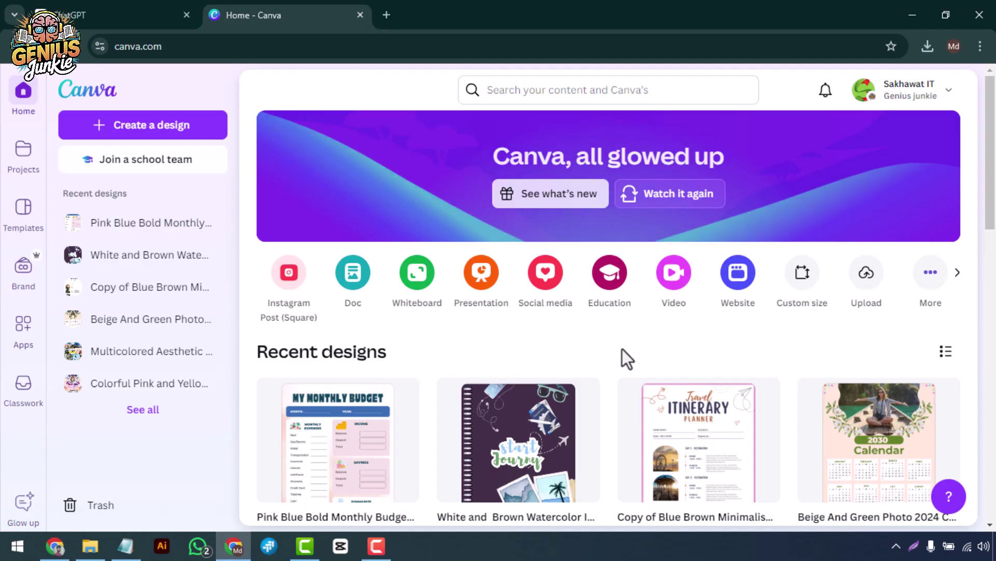
pyautogui.scroll(-1, 619, 350)
pyautogui.scroll(1, 617, 350)
# Step: Browse the Recommended template carousel rightward until Ebook Covers, Brochures and Business Cards appear
pyautogui.click(18, 222)
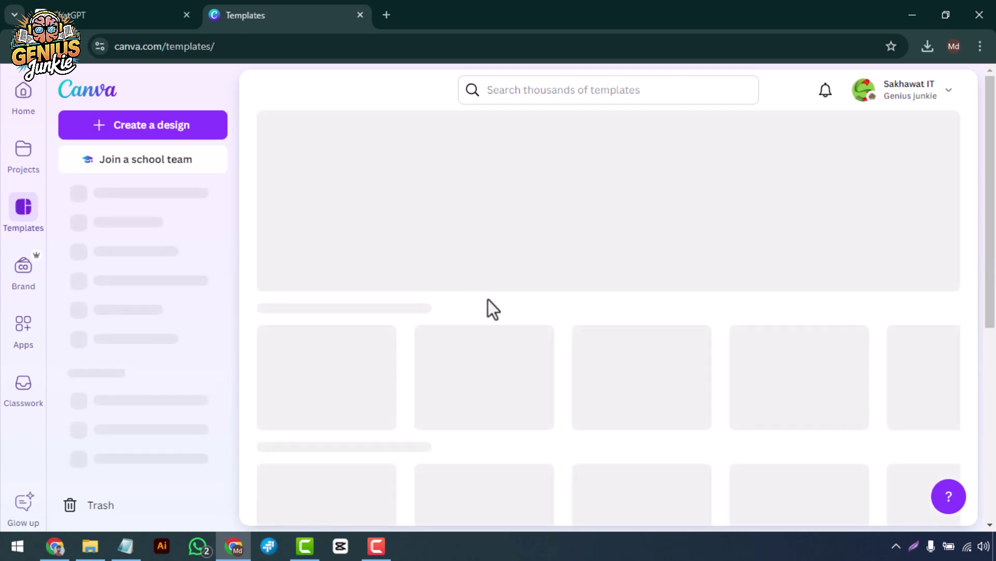
pyautogui.scroll(-1, 579, 328)
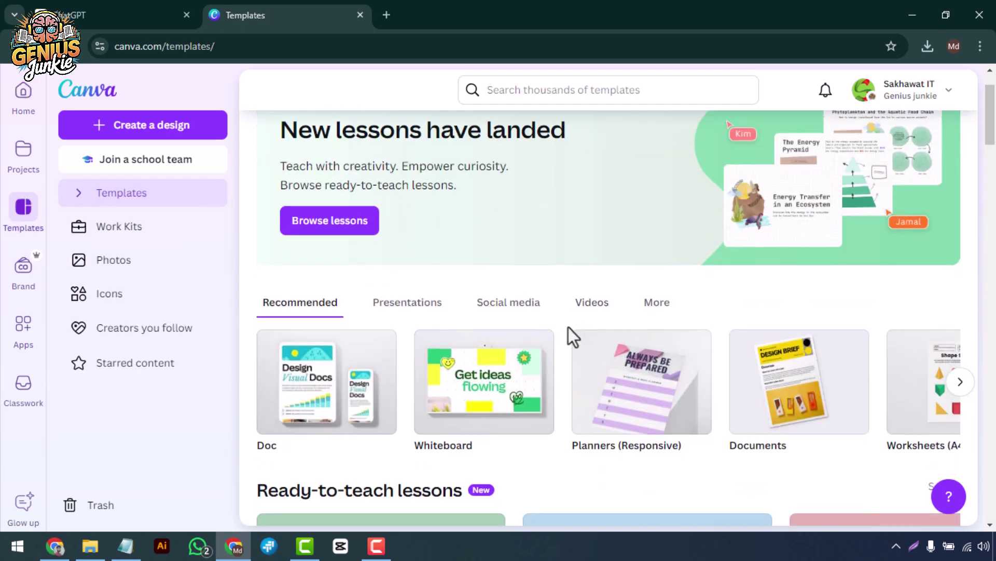
pyautogui.scroll(-1, 561, 324)
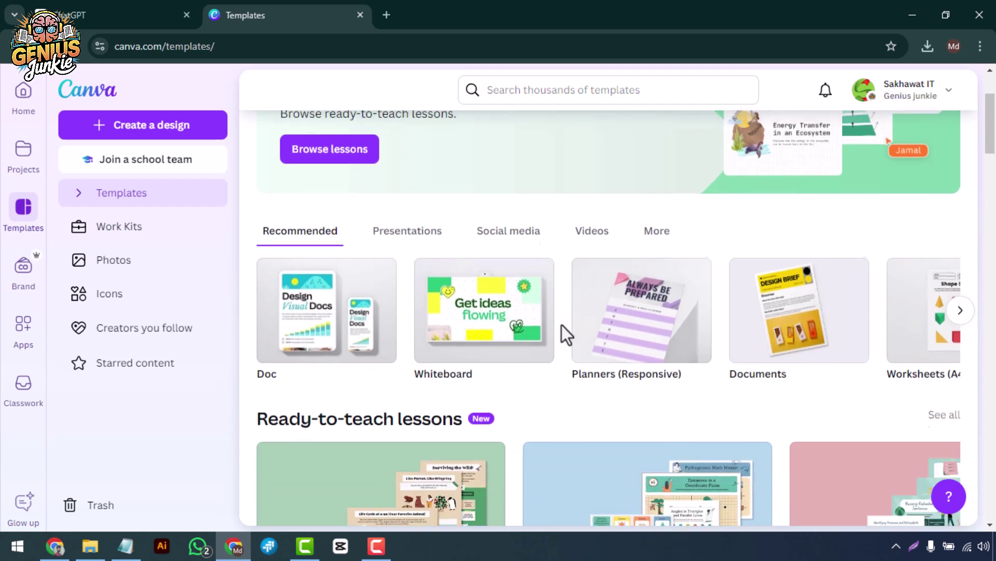
pyautogui.scroll(1, 562, 324)
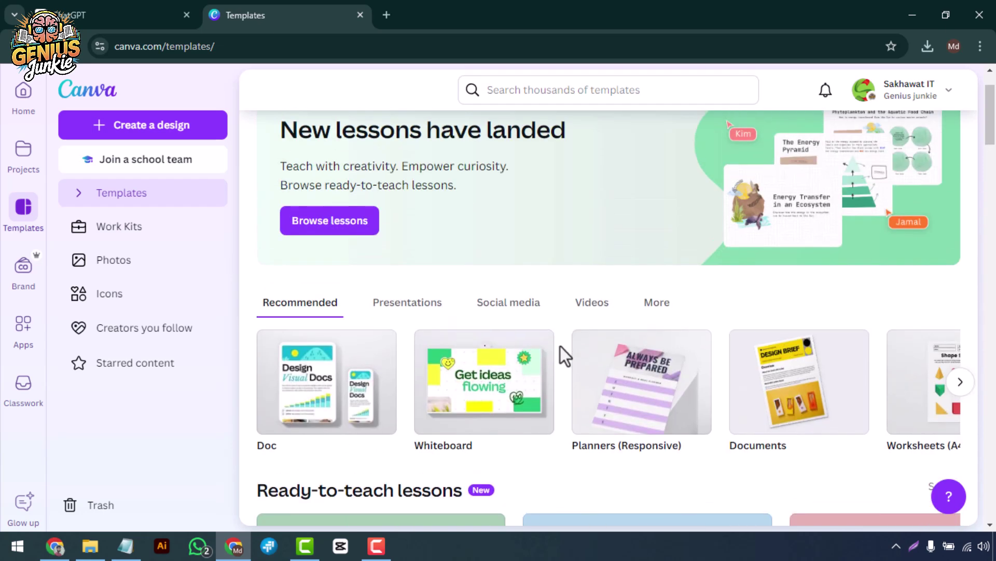
pyautogui.click(958, 387)
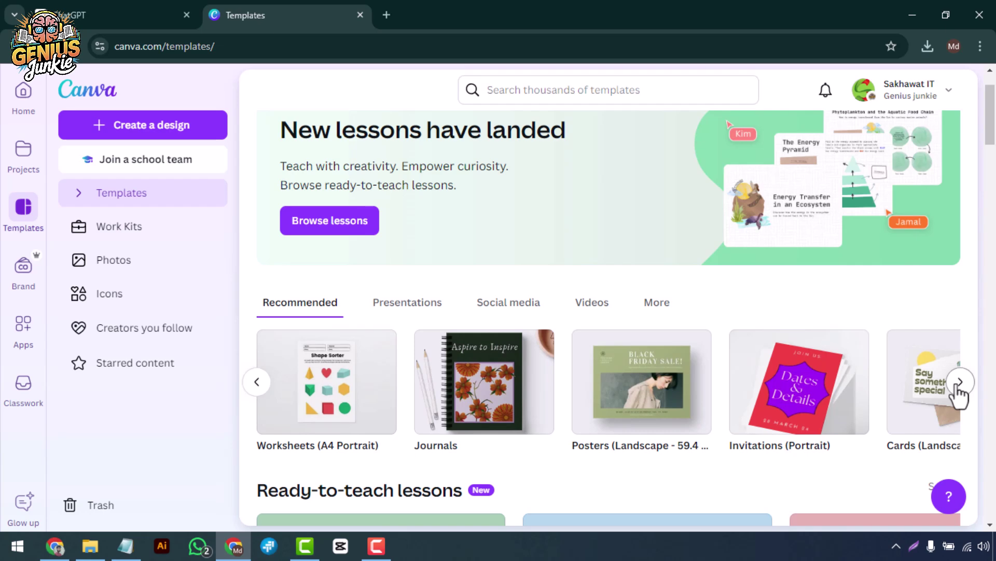
pyautogui.click(958, 387)
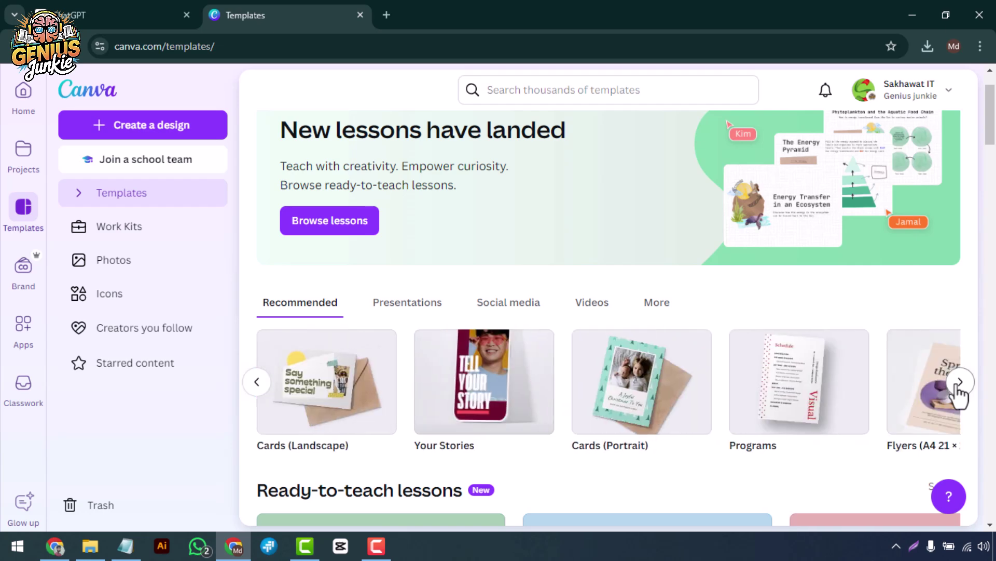
pyautogui.click(958, 386)
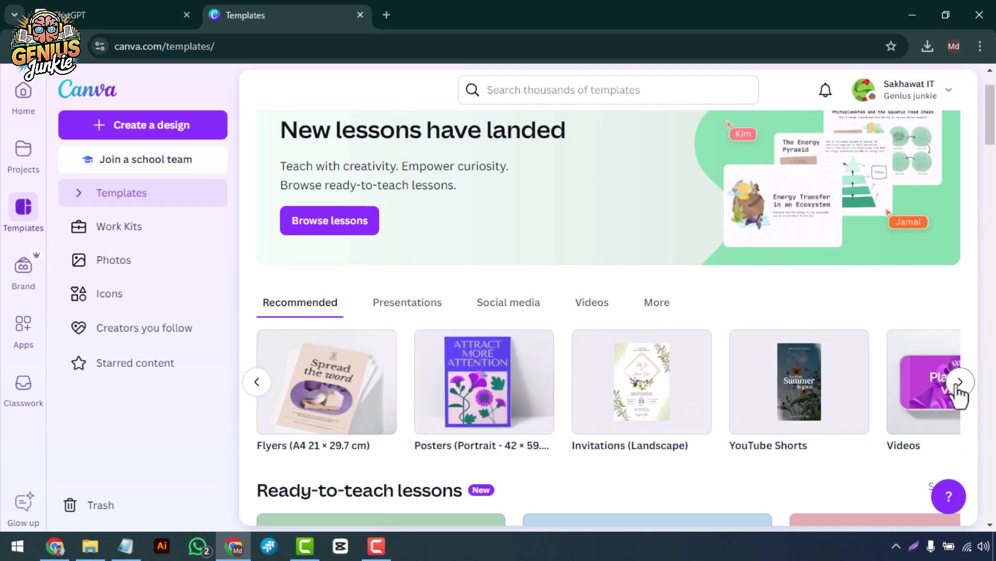
pyautogui.click(958, 387)
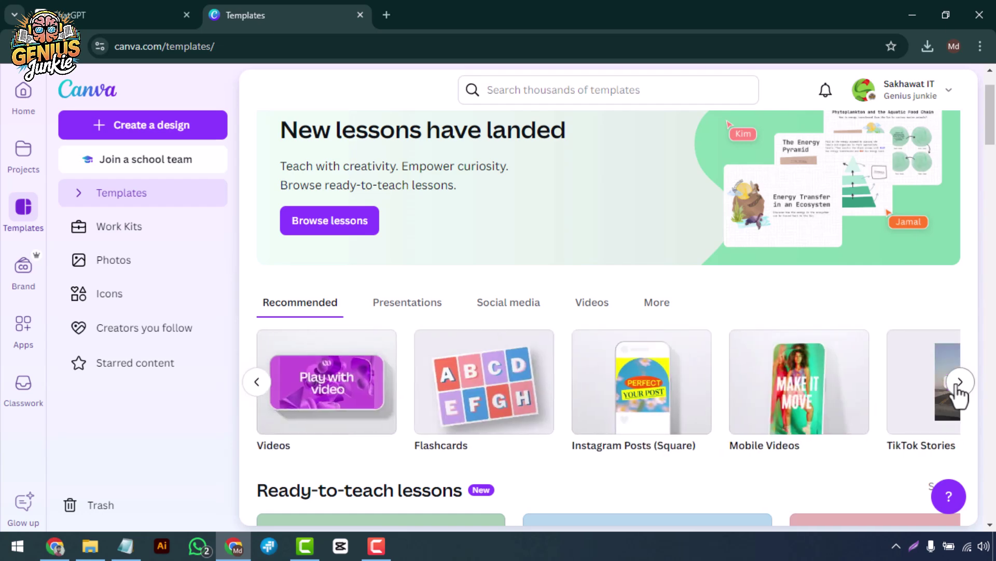
pyautogui.click(958, 387)
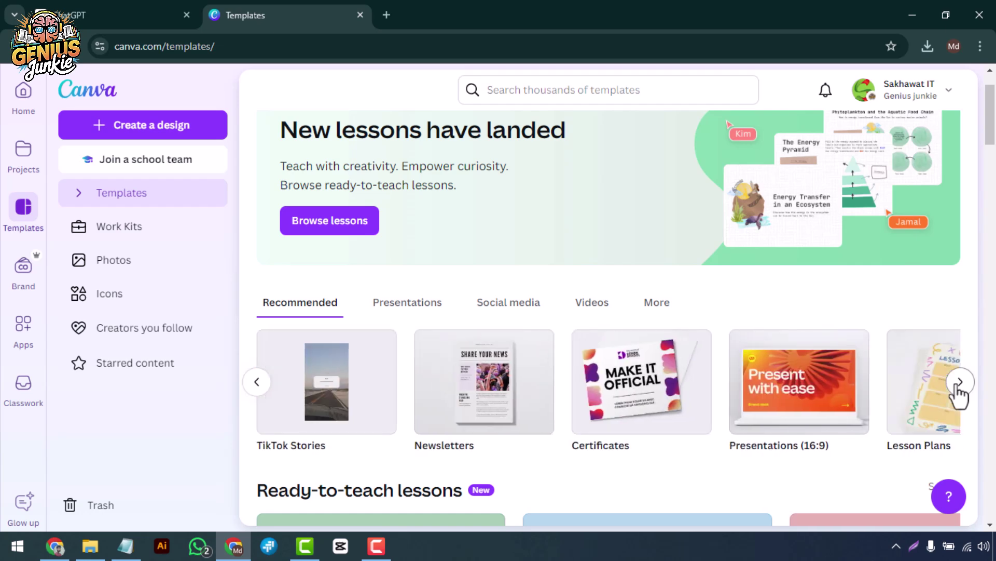
pyautogui.click(960, 387)
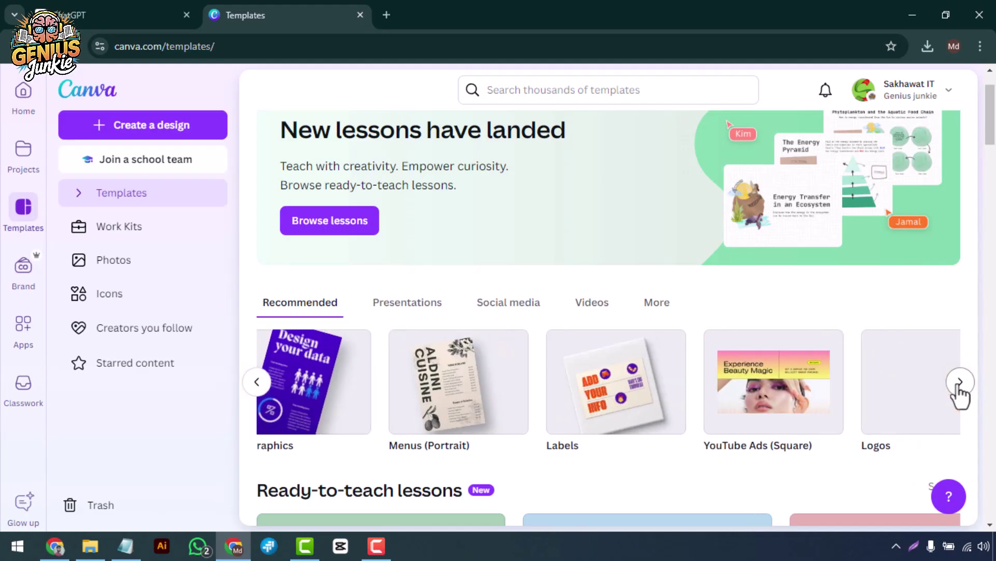
pyautogui.click(959, 387)
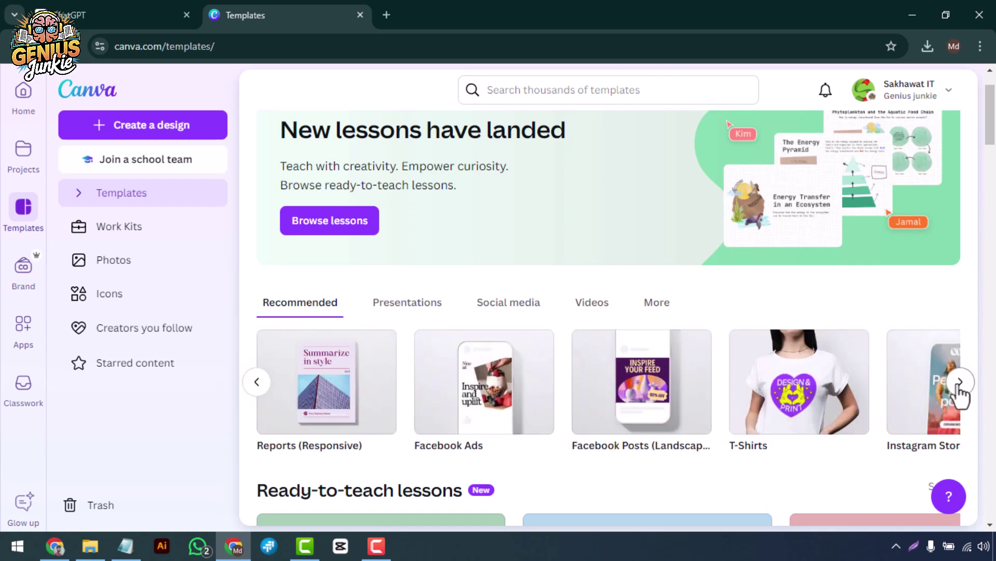
pyautogui.click(958, 387)
pyautogui.click(959, 387)
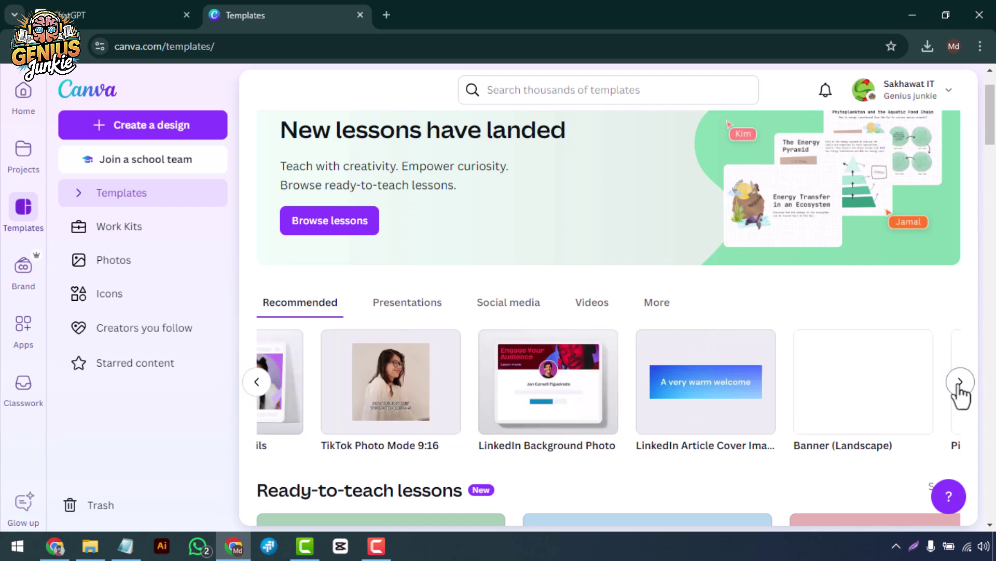
pyautogui.click(960, 386)
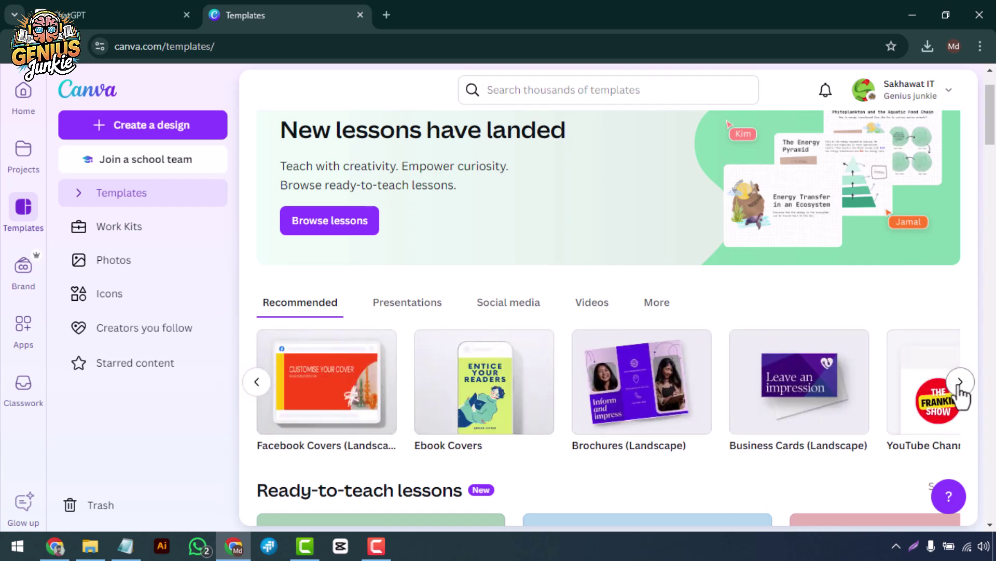
pyautogui.scroll(1, 606, 347)
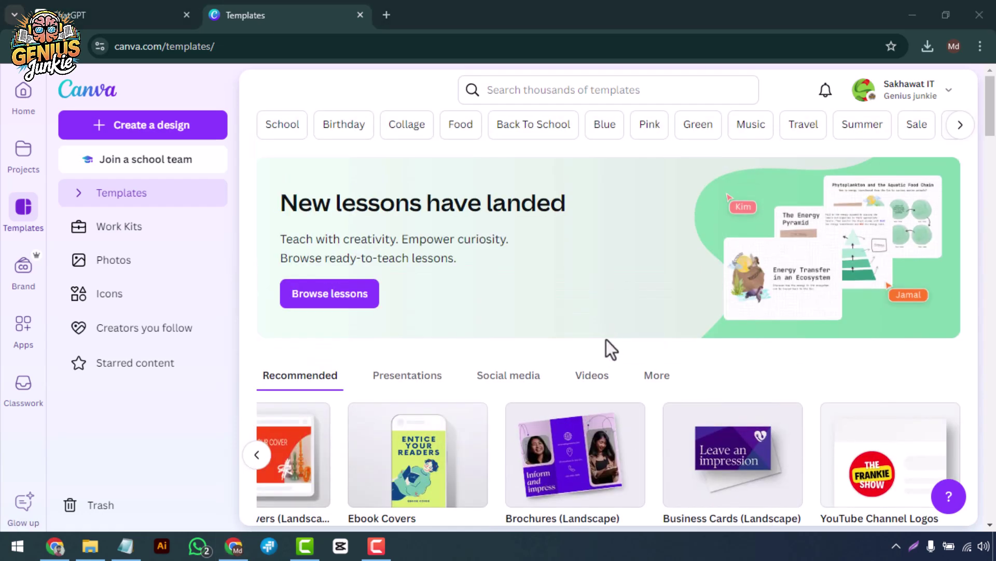
# Step: Search templates for 'scrapbook' and open the Blue and White Snowy Memoirs design
pyautogui.click(543, 98)
pyautogui.write('scrapbook')
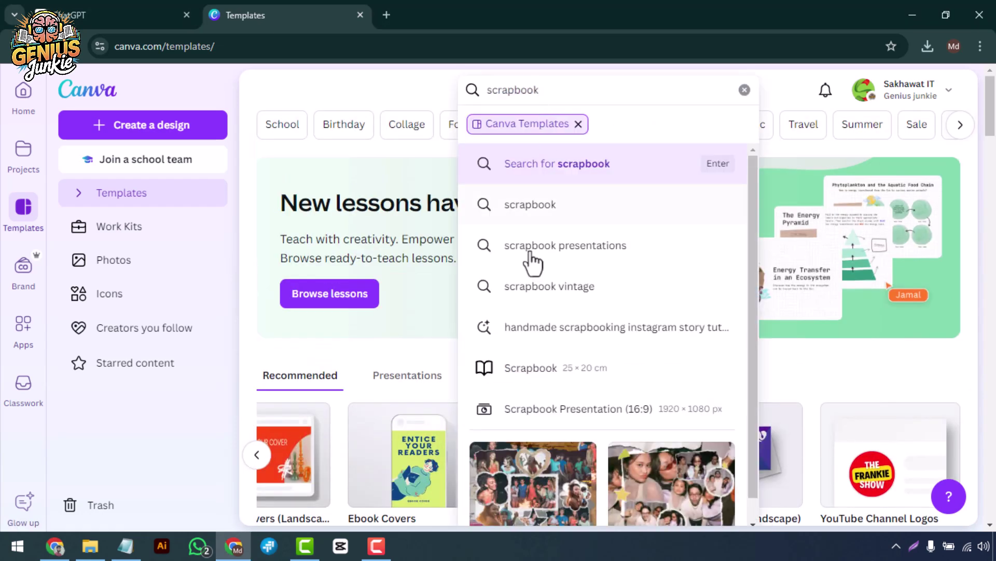
pyautogui.click(530, 249)
pyautogui.scroll(-5, 616, 394)
pyautogui.scroll(-5, 615, 394)
pyautogui.scroll(-5, 483, 412)
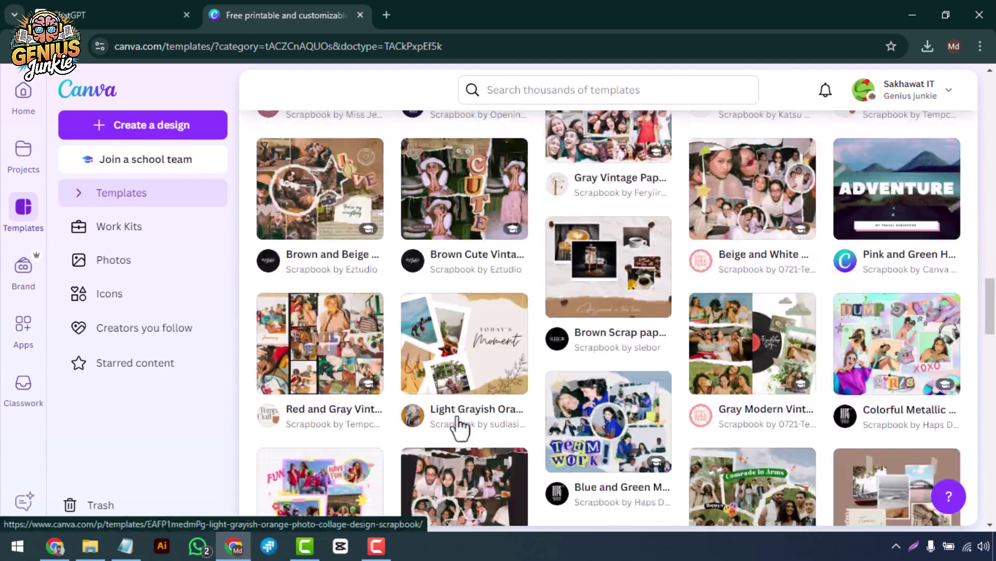
pyautogui.scroll(-5, 457, 422)
pyautogui.scroll(-5, 460, 382)
pyautogui.scroll(-3, 455, 373)
pyautogui.scroll(-1, 434, 378)
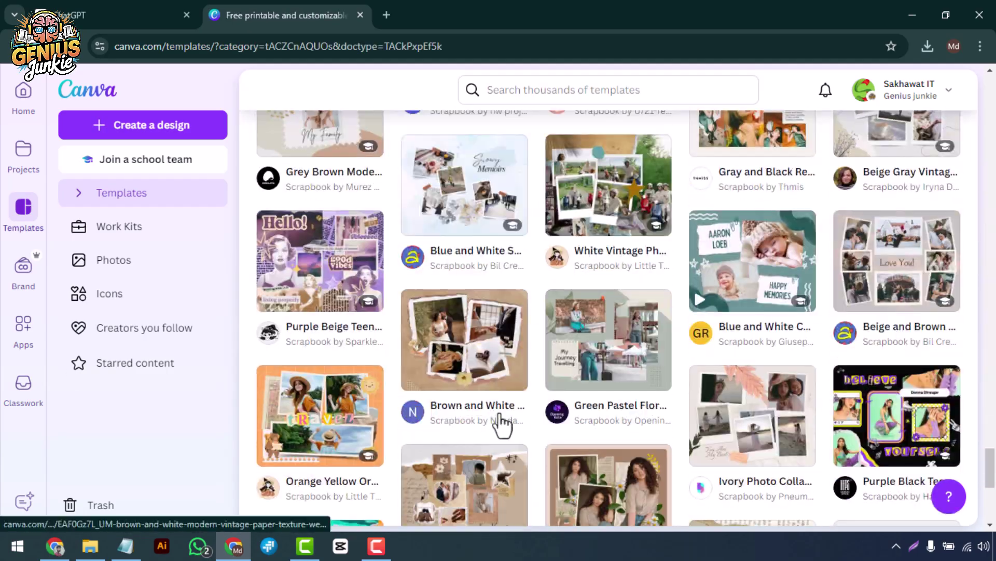
pyautogui.scroll(1, 501, 423)
pyautogui.click(512, 267)
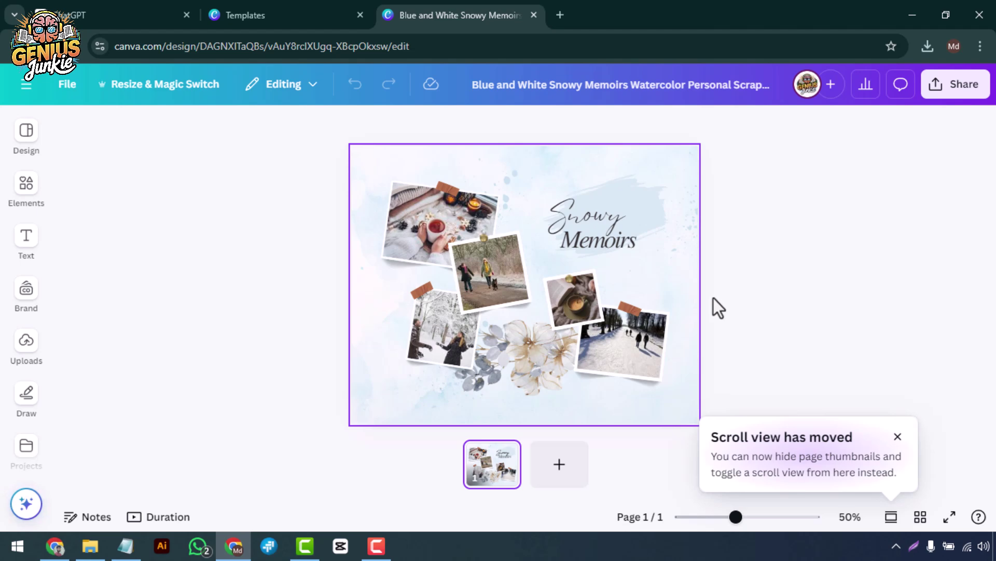
# Step: From Uploads, place the boat photo and the couple photo into the right-hand frames and adjust their crops
pyautogui.click(25, 343)
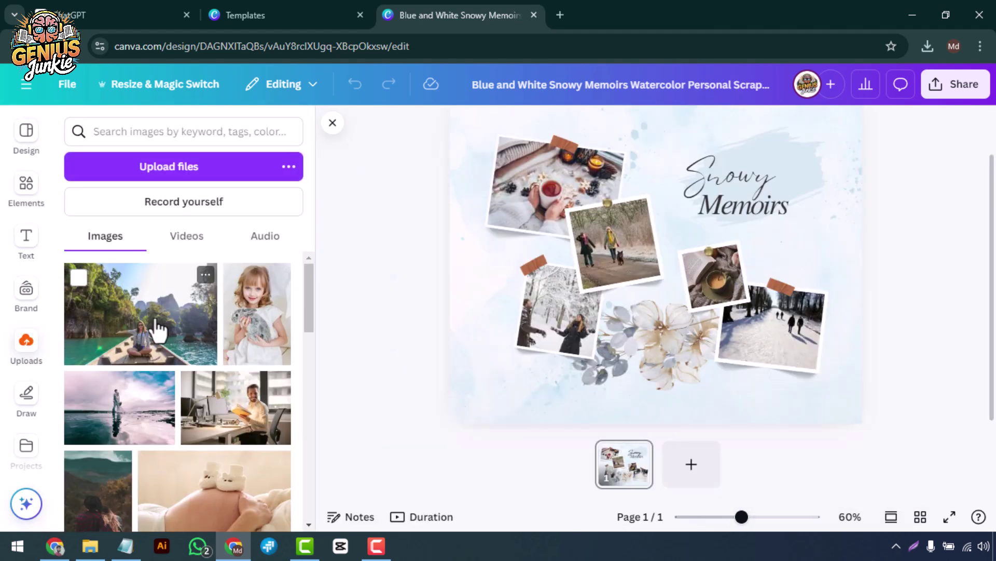
pyautogui.moveTo(156, 327); pyautogui.dragTo(615, 245)
pyautogui.doubleClick(615, 245)
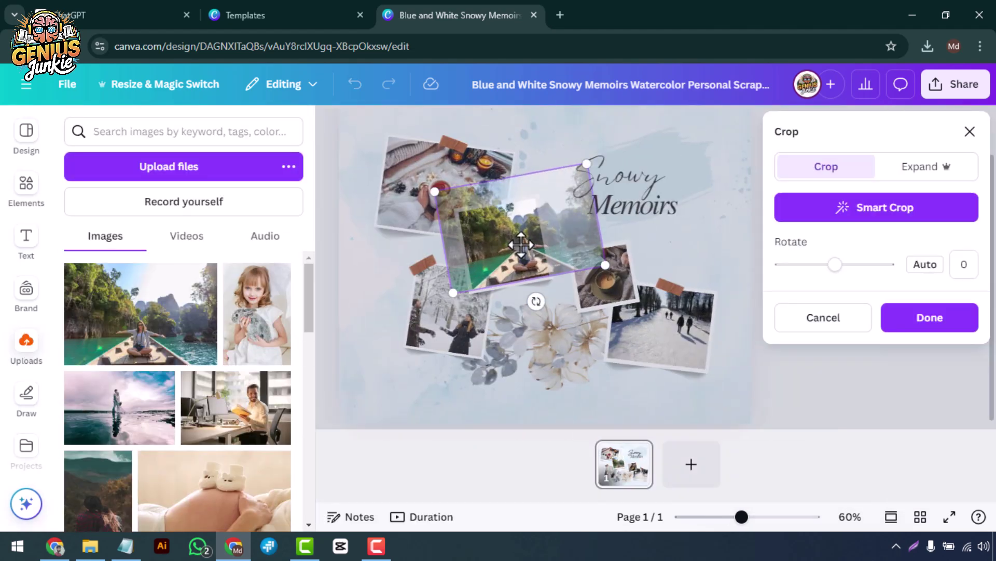
pyautogui.click(350, 314)
pyautogui.scroll(-5, 245, 389)
pyautogui.moveTo(257, 390); pyautogui.dragTo(668, 379)
pyautogui.doubleClick(667, 380)
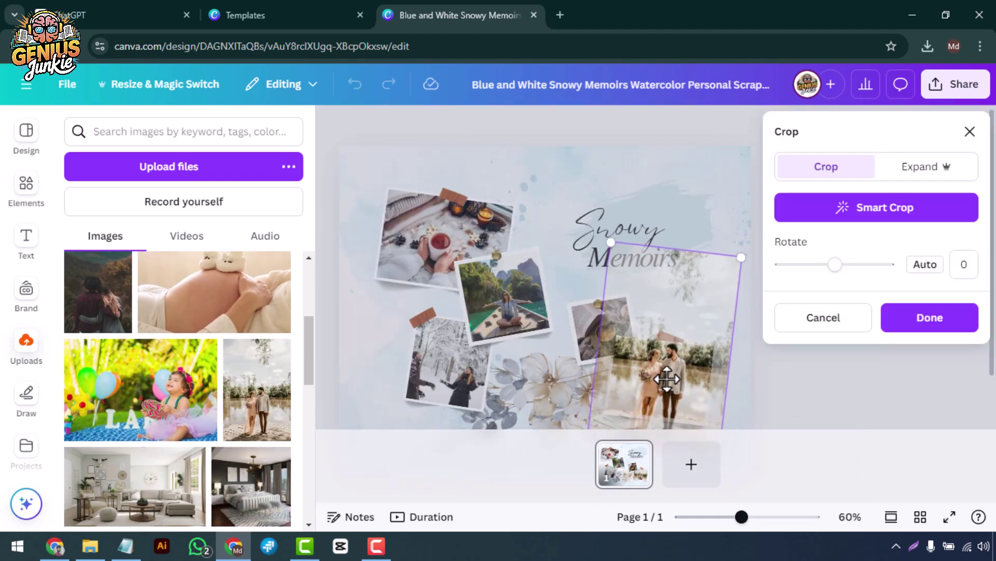
pyautogui.press('Escape')
pyautogui.scroll(3, 239, 407)
pyautogui.moveTo(97, 421); pyautogui.dragTo(556, 384)
# Step: Adjust the bottom-left photo's crop and place the lake photo into the top-left frame
pyautogui.doubleClick(556, 385)
pyautogui.click(547, 463)
pyautogui.scroll(1, 184, 409)
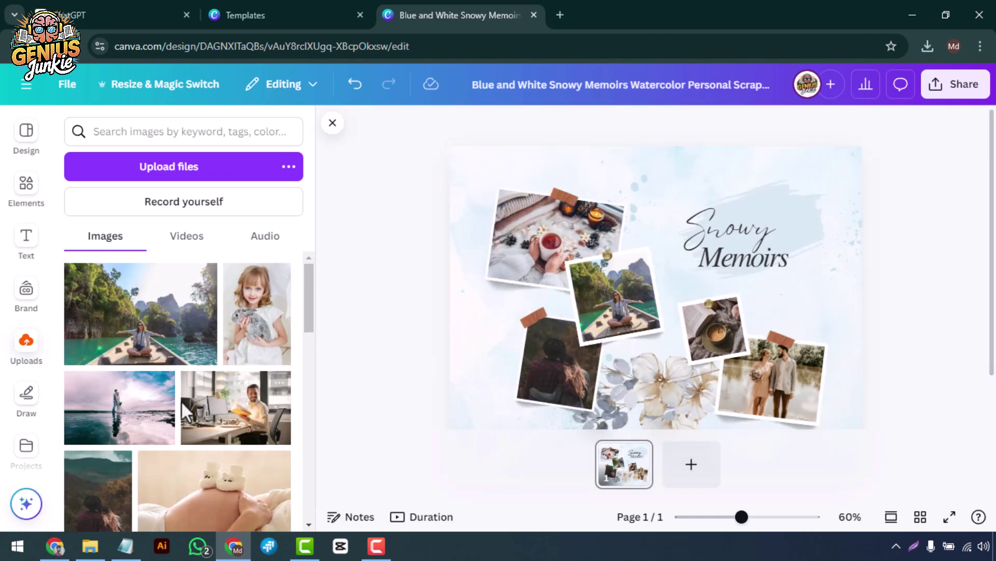
pyautogui.moveTo(120, 408); pyautogui.dragTo(556, 237)
pyautogui.doubleClick(555, 238)
pyautogui.click(335, 412)
pyautogui.scroll(-2, 307, 412)
pyautogui.scroll(2, 307, 412)
pyautogui.keyDown('ctrl'); pyautogui.scroll(-2, 840, 340); pyautogui.keyUp('ctrl')
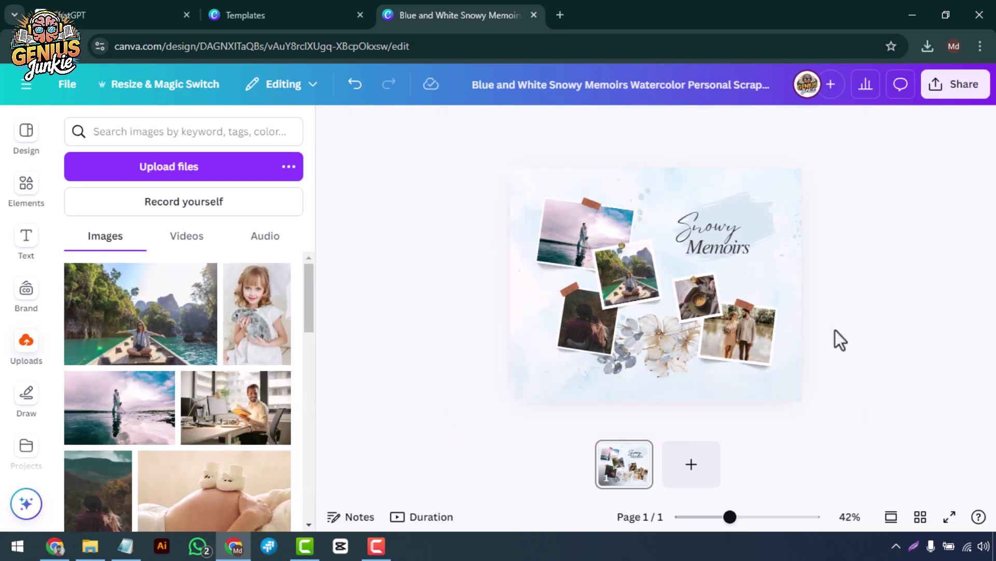
pyautogui.keyDown('ctrl'); pyautogui.scroll(2, 840, 340); pyautogui.keyUp('ctrl')
# Step: Add a gold divider line near the page bottom from Magic recommendations and recolour it white
pyautogui.click(26, 183)
pyautogui.click(273, 323)
pyautogui.moveTo(254, 391); pyautogui.dragTo(680, 414)
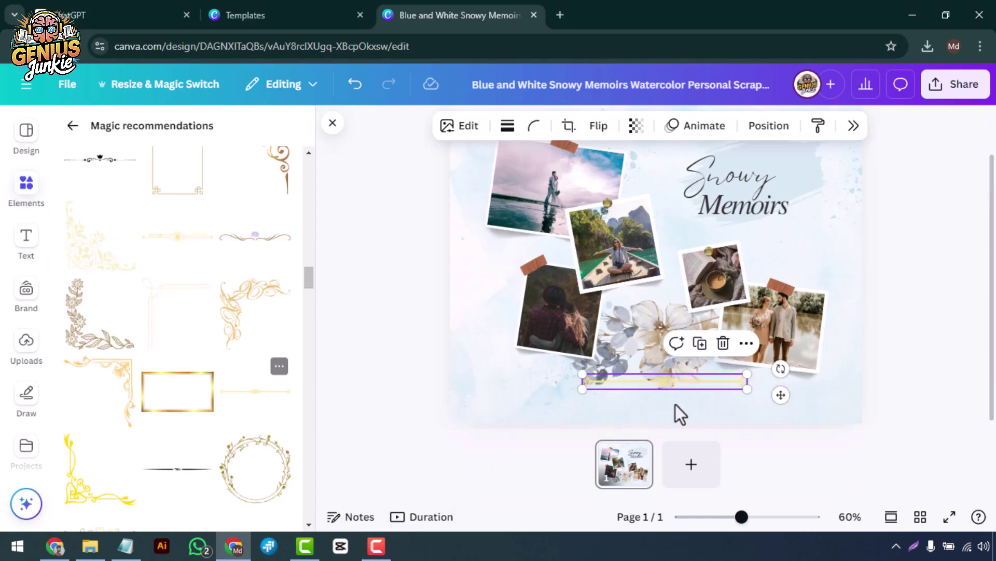
pyautogui.click(768, 126)
pyautogui.click(521, 125)
pyautogui.click(783, 275)
pyautogui.click(909, 359)
pyautogui.keyDown('ctrl'); pyautogui.scroll(-2, 909, 359); pyautogui.keyUp('ctrl')
pyautogui.scroll(-2, 303, 395)
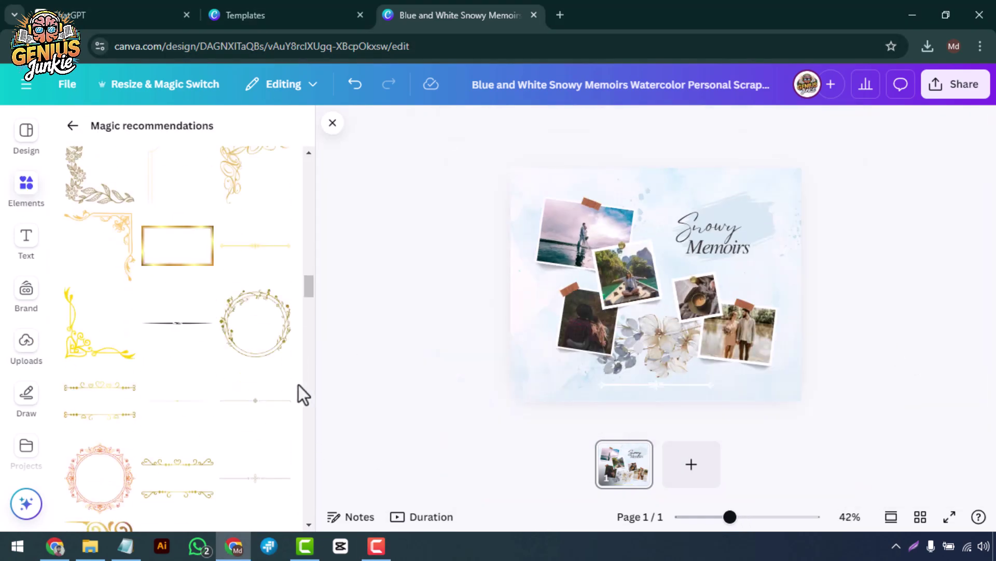
pyautogui.scroll(2, 303, 395)
# Step: Add a second gold divider line for the top edge of the page
pyautogui.click(272, 327)
pyautogui.click(765, 124)
pyautogui.press('Escape')
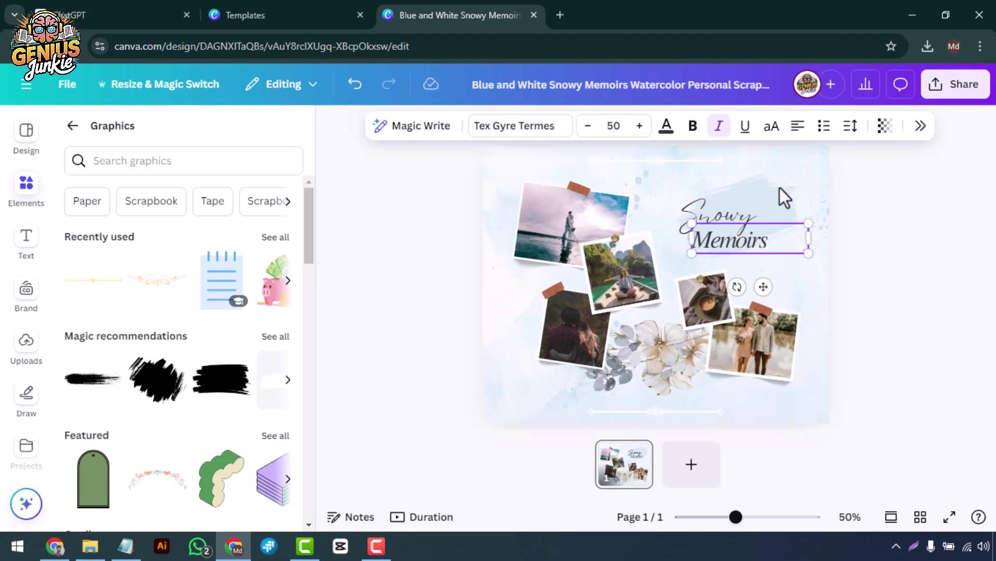
# Step: Move the Snowy Memoirs title up and right and add a pasted caption text box beside Memoirs
pyautogui.keyDown('shift'); pyautogui.click(730, 222); pyautogui.keyUp('shift')
pyautogui.moveTo(745, 221); pyautogui.dragTo(756, 188)
pyautogui.click(876, 260)
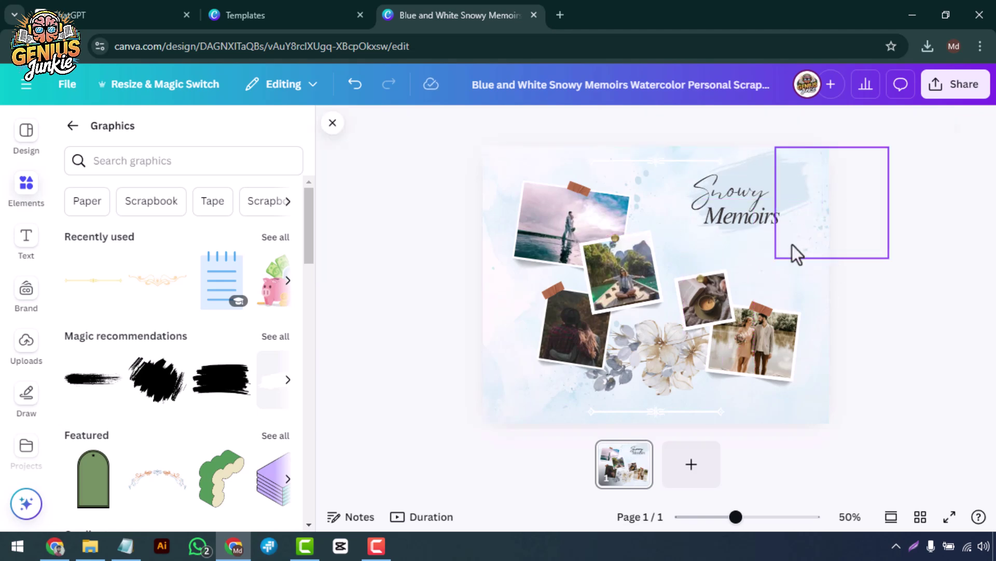
pyautogui.click(35, 261)
pyautogui.click(159, 349)
pyautogui.hotkey('ctrl', 'v')
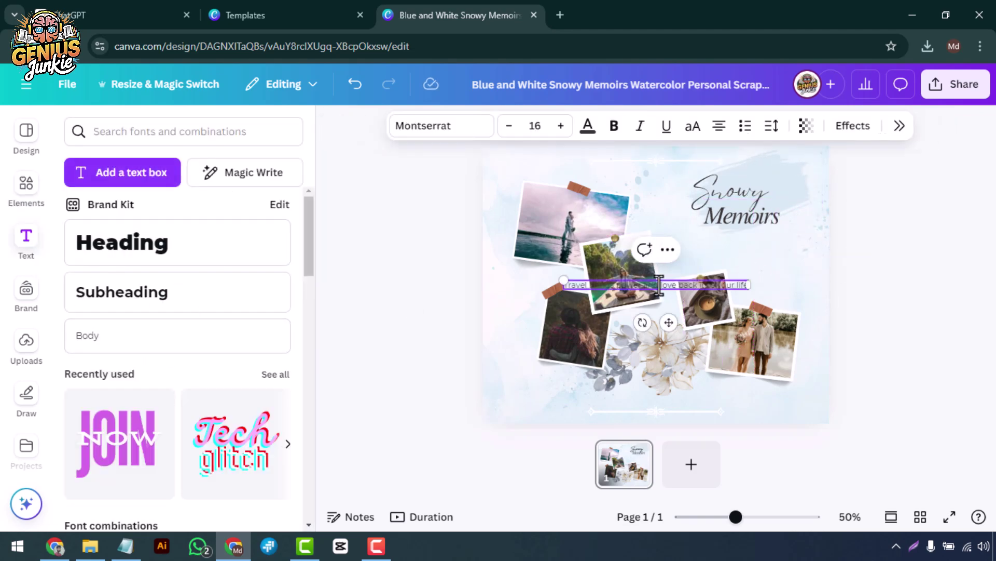
pyautogui.moveTo(685, 285)
pyautogui.mouseDown()
pyautogui.moveTo(784, 239)
pyautogui.moveTo(763, 245)
pyautogui.mouseUp()
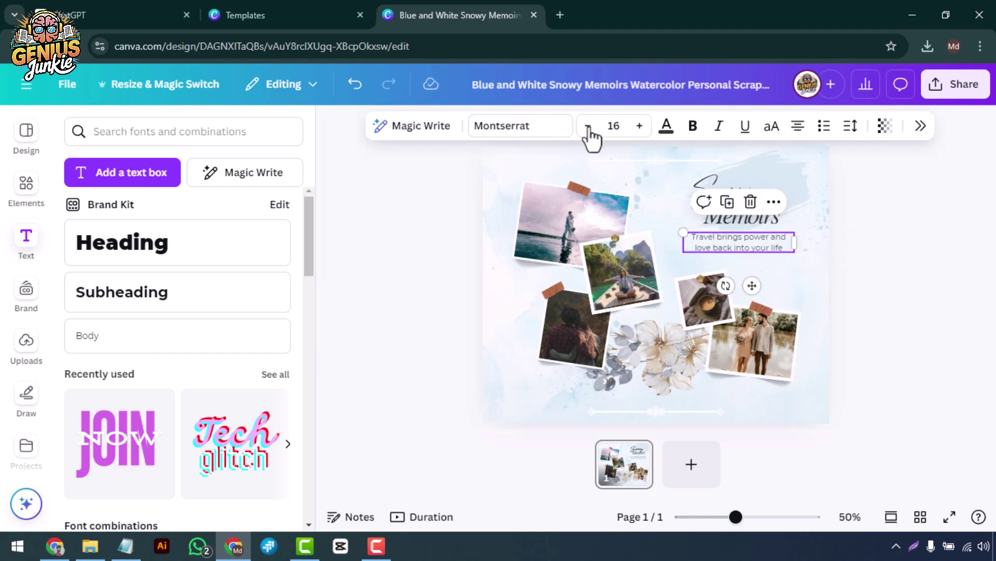
# Step: Make the travel subtitle bold and resize its text
pyautogui.click(691, 136)
pyautogui.click(887, 310)
pyautogui.click(753, 249)
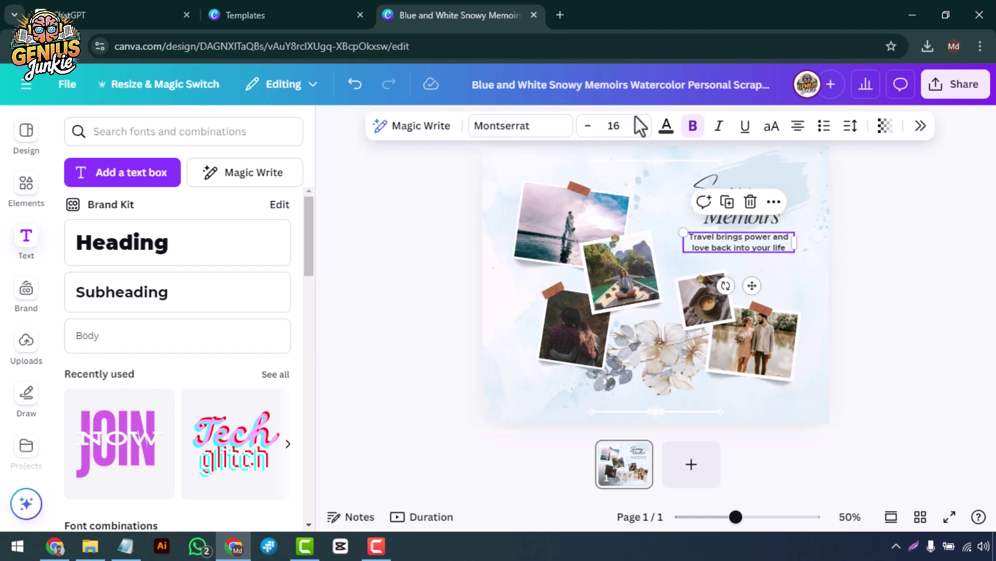
pyautogui.click(640, 124)
pyautogui.click(640, 125)
pyautogui.click(588, 125)
pyautogui.click(870, 269)
# Step: Enlarge the Memoirs title and recolour it dark teal
pyautogui.click(750, 218)
pyautogui.click(520, 126)
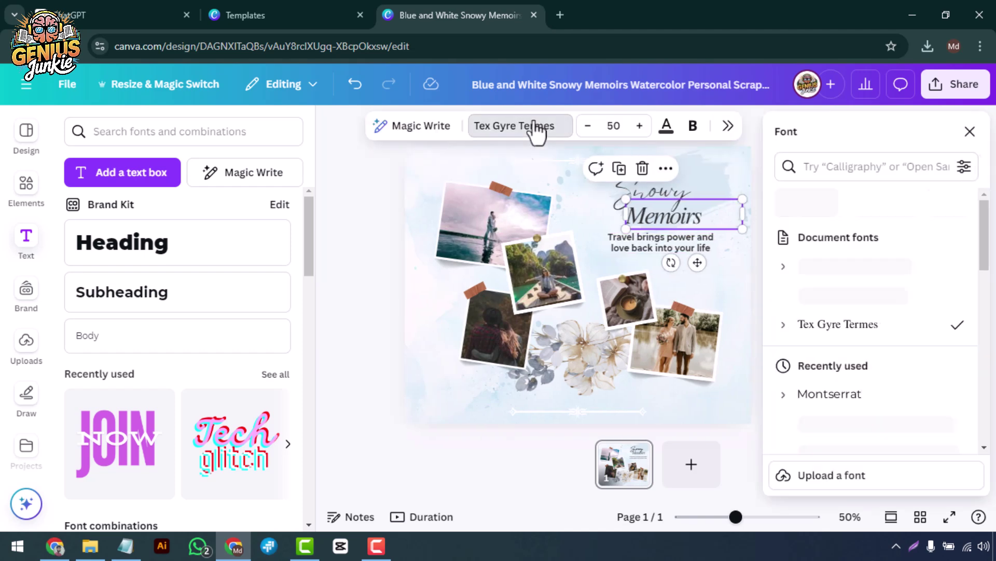
pyautogui.scroll(-2, 827, 333)
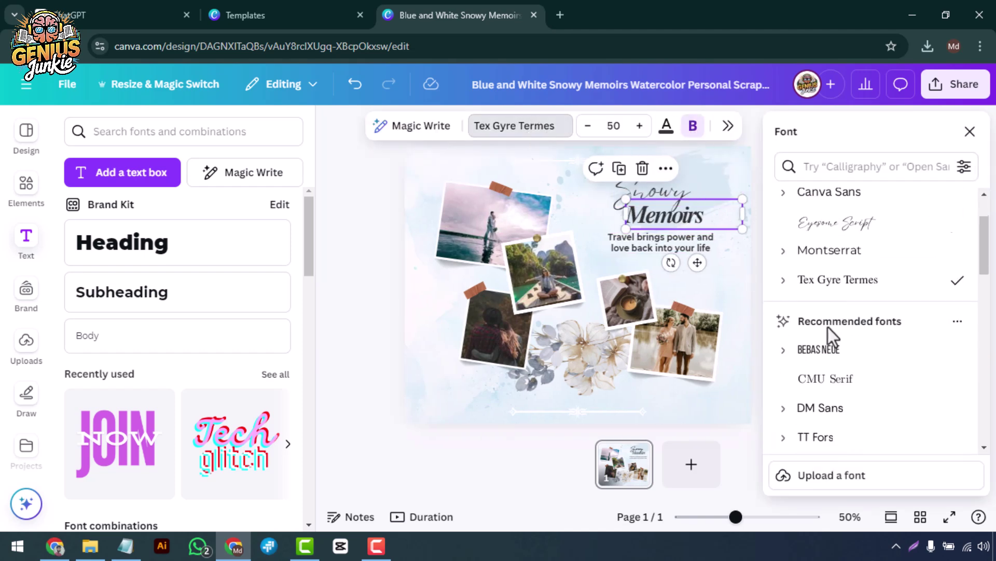
pyautogui.scroll(-2, 827, 334)
pyautogui.click(658, 191)
pyautogui.click(685, 222)
pyautogui.click(639, 125)
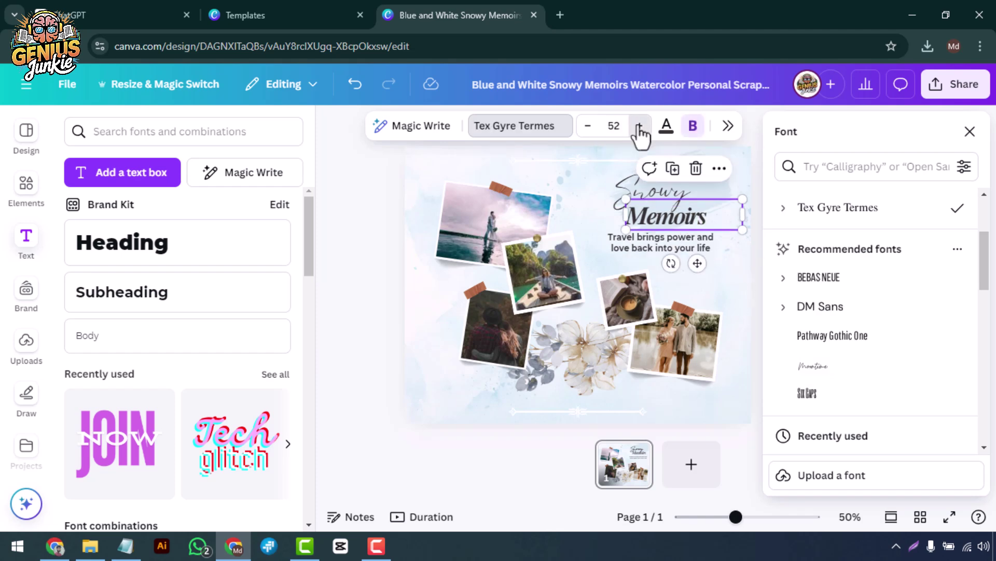
pyautogui.scroll(-3, 859, 366)
pyautogui.scroll(-1, 859, 367)
pyautogui.click(970, 131)
pyautogui.click(639, 125)
pyautogui.press('Escape')
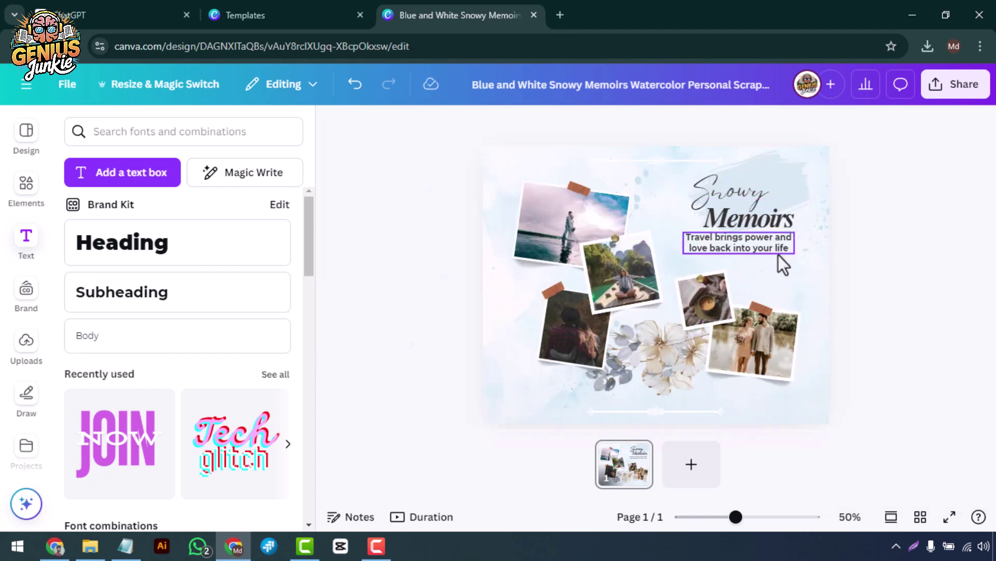
pyautogui.click(740, 218)
pyautogui.click(666, 125)
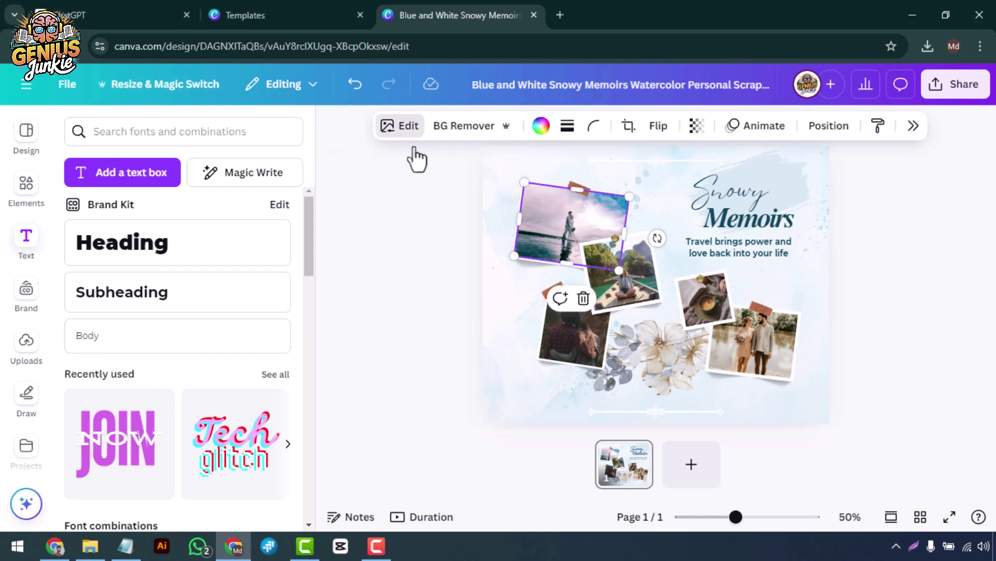
# Step: Apply a low-intensity Sea Blue duotone to the top-left photo and Mustard to the bottom-left photo
pyautogui.click(401, 125)
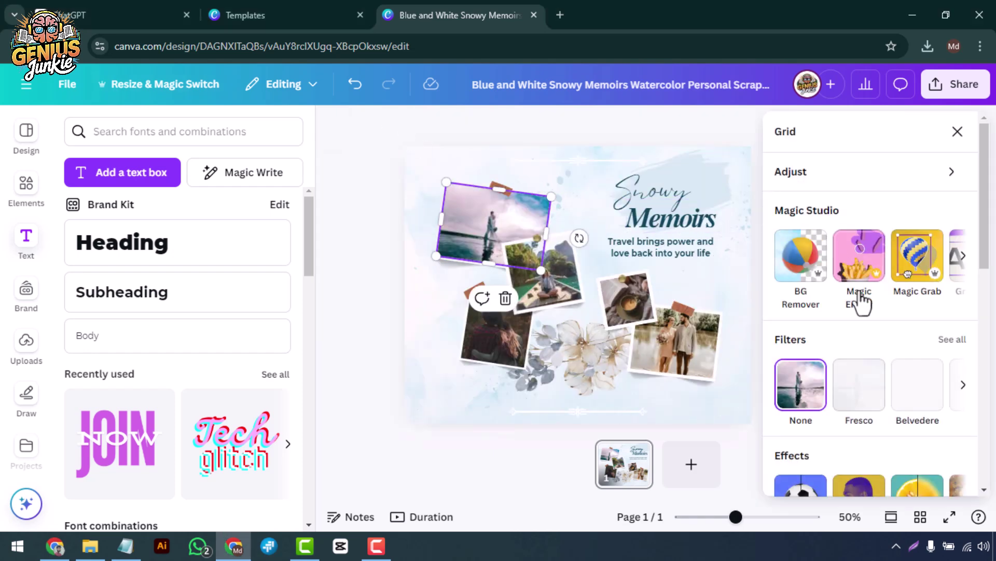
pyautogui.scroll(-3, 859, 245)
pyautogui.click(861, 336)
pyautogui.click(936, 357)
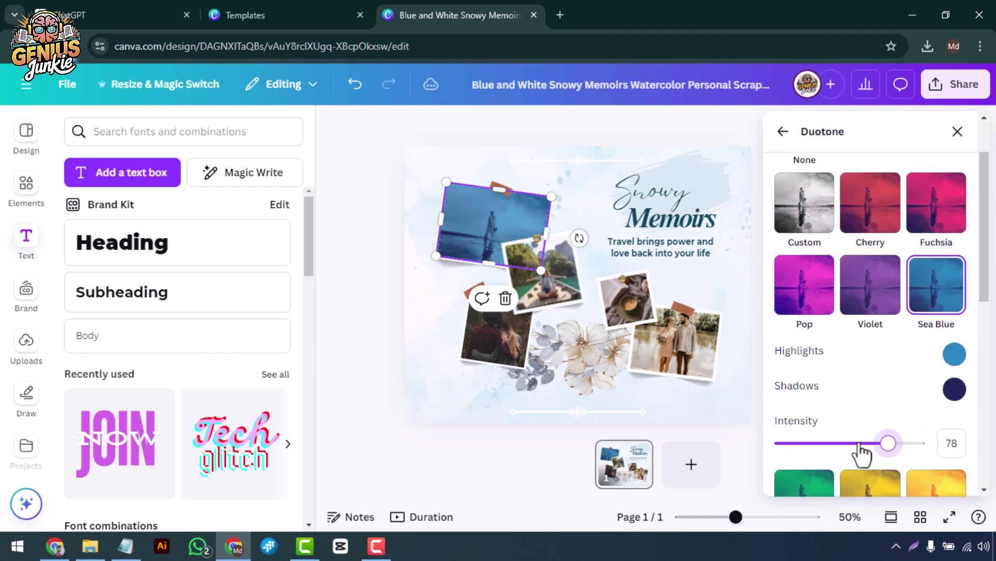
pyautogui.moveTo(890, 439); pyautogui.dragTo(794, 439)
pyautogui.click(545, 269)
pyautogui.keyDown('shift'); pyautogui.click(637, 314); pyautogui.keyUp('shift')
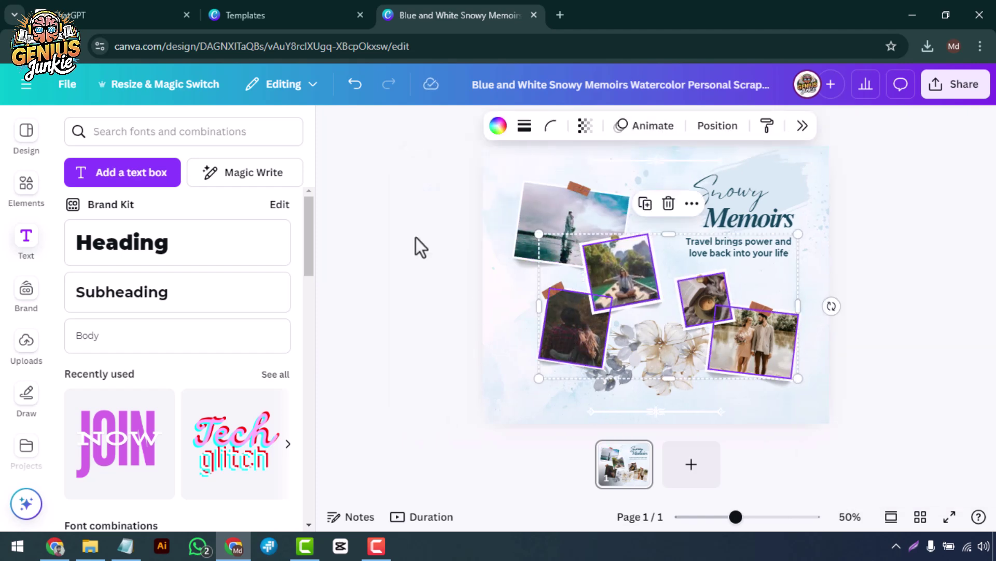
pyautogui.click(572, 328)
pyautogui.scroll(-3, 893, 383)
pyautogui.click(888, 378)
pyautogui.click(870, 440)
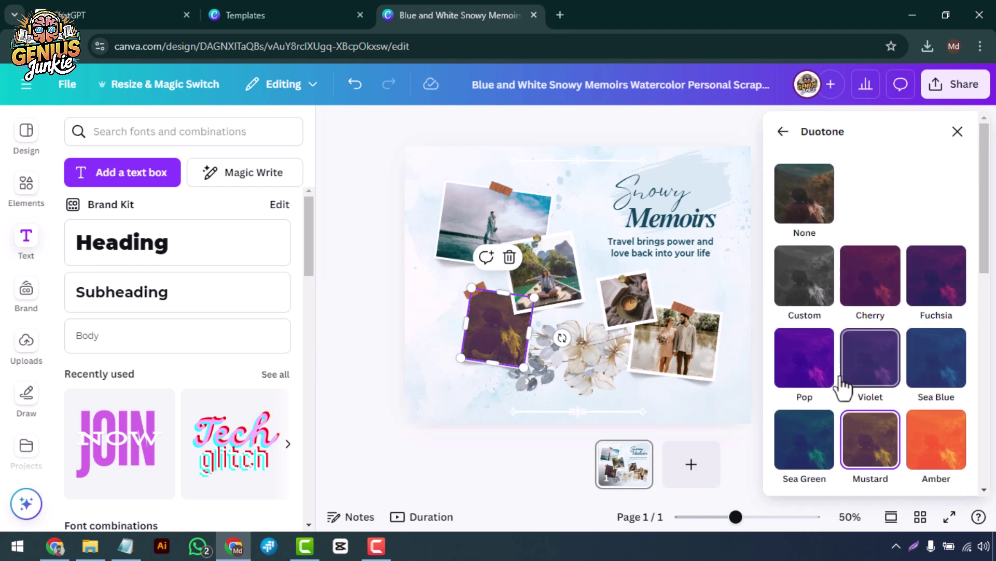
pyautogui.scroll(-3, 842, 384)
pyautogui.moveTo(890, 305); pyautogui.dragTo(833, 305)
pyautogui.click(957, 131)
# Step: Apply Sea Blue duotone at intensity 9 to the boat photo
pyautogui.click(576, 156)
pyautogui.click(398, 125)
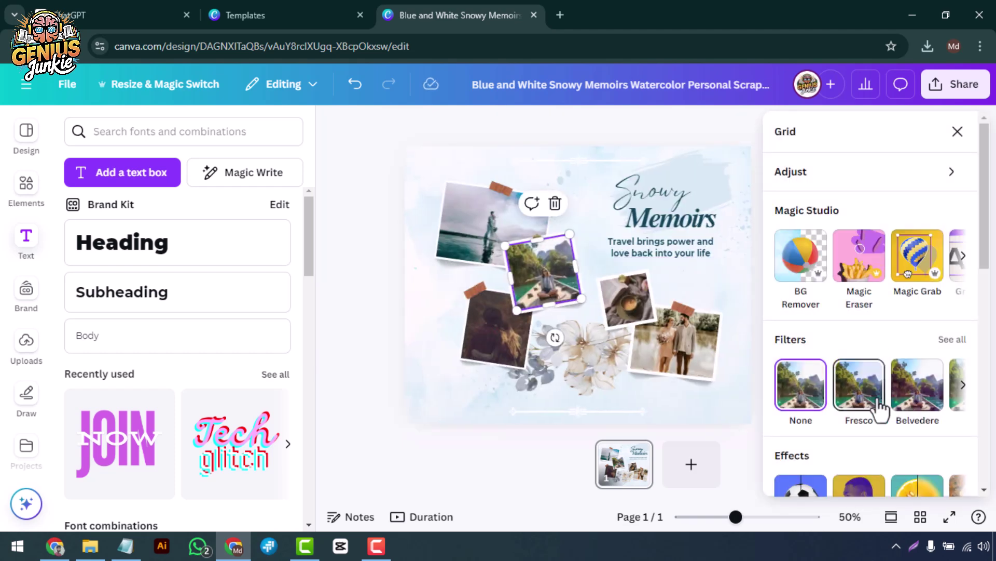
pyautogui.scroll(-3, 880, 410)
pyautogui.click(881, 371)
pyautogui.click(945, 366)
pyautogui.moveTo(925, 443); pyautogui.dragTo(793, 443)
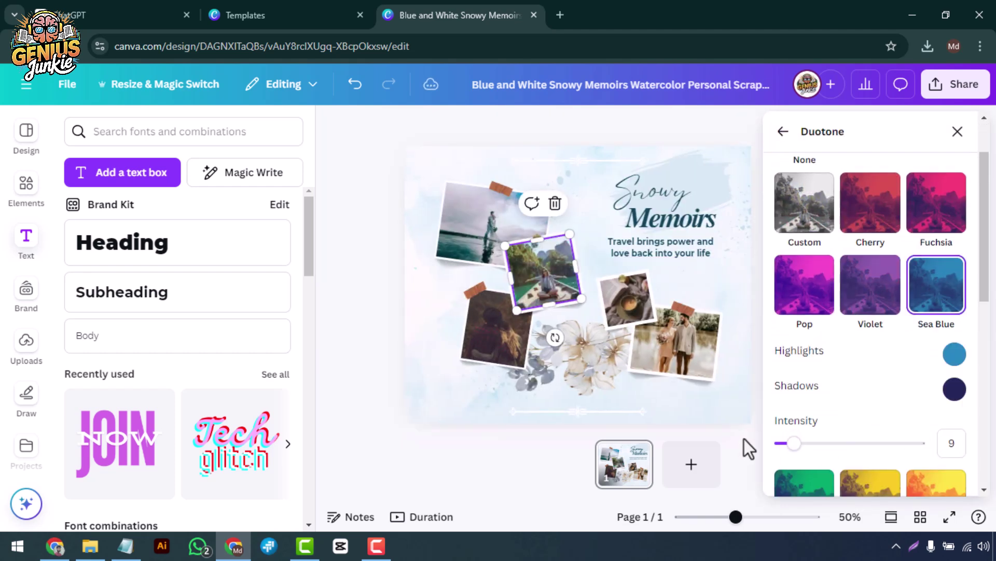
pyautogui.click(746, 447)
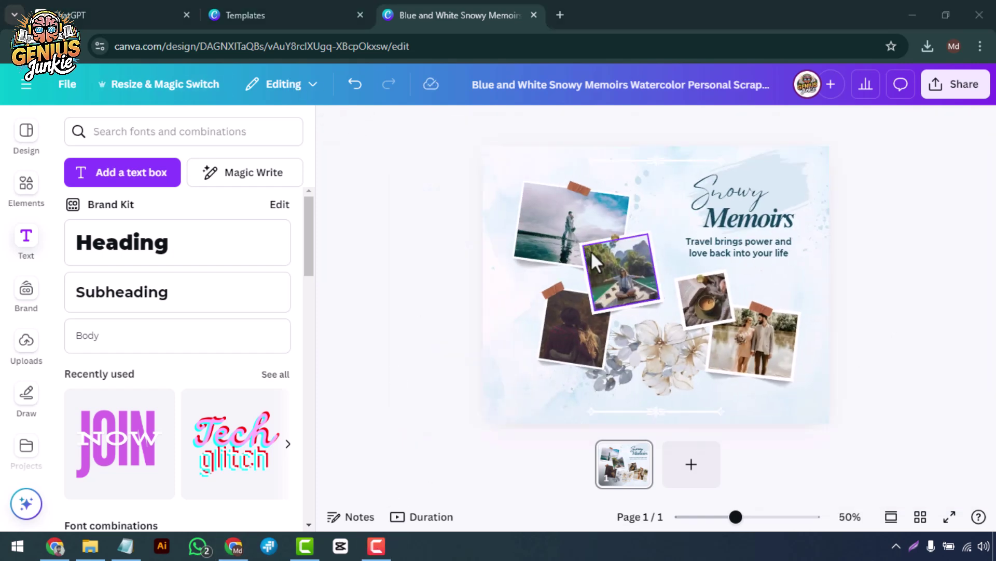
# Step: Raise the couple photo's brightness to 32 and contrast to 8, then brighten the top-left photo
pyautogui.click(574, 327)
pyautogui.click(400, 124)
pyautogui.click(789, 169)
pyautogui.scroll(-3, 864, 312)
pyautogui.moveTo(850, 324); pyautogui.dragTo(870, 324)
pyautogui.moveTo(850, 375); pyautogui.dragTo(857, 376)
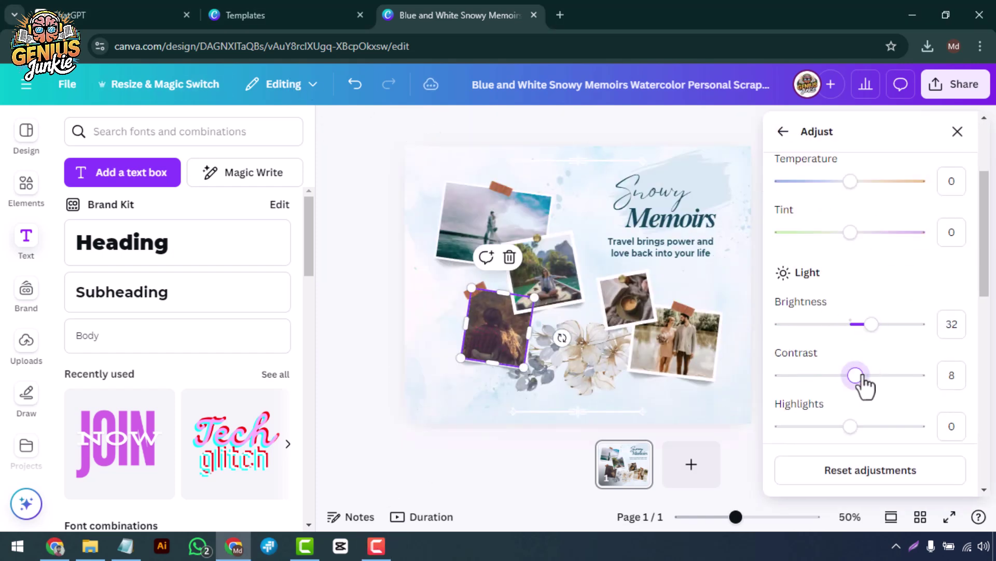
pyautogui.click(495, 222)
pyautogui.moveTo(851, 324); pyautogui.dragTo(876, 325)
pyautogui.click(635, 324)
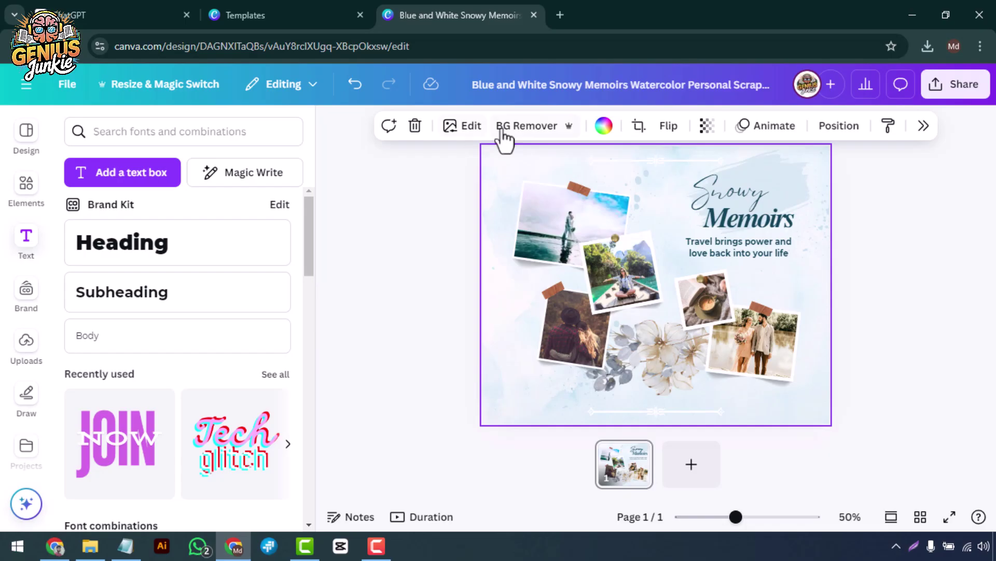
# Step: Warm the coffee photo's temperature and tweak its brightness, highlights, shadows and vibrance
pyautogui.click(507, 134)
pyautogui.moveTo(850, 328); pyautogui.dragTo(860, 327)
pyautogui.scroll(-3, 860, 335)
pyautogui.moveTo(850, 252); pyautogui.dragTo(864, 251)
pyautogui.moveTo(851, 406)
pyautogui.mouseDown()
pyautogui.moveTo(864, 405)
pyautogui.moveTo(856, 379)
pyautogui.mouseUp()
pyautogui.scroll(-3, 857, 374)
pyautogui.click(915, 309)
# Step: Search Elements for 'doodle' and place a paper-plane doodle beside the title
pyautogui.click(26, 187)
pyautogui.write('doodle')
pyautogui.press('Return')
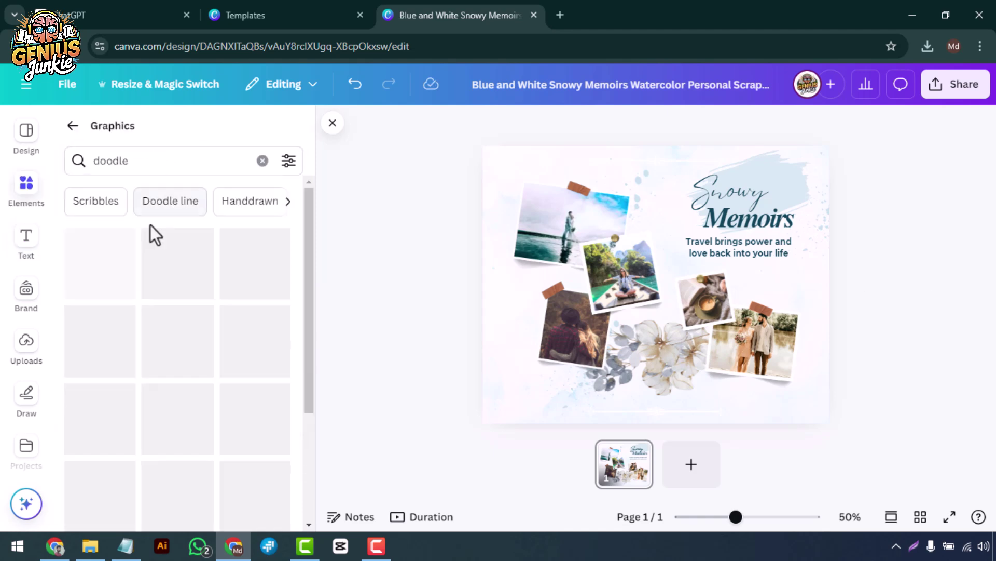
pyautogui.moveTo(178, 436)
pyautogui.mouseDown()
pyautogui.moveTo(510, 374)
pyautogui.moveTo(659, 229)
pyautogui.mouseUp()
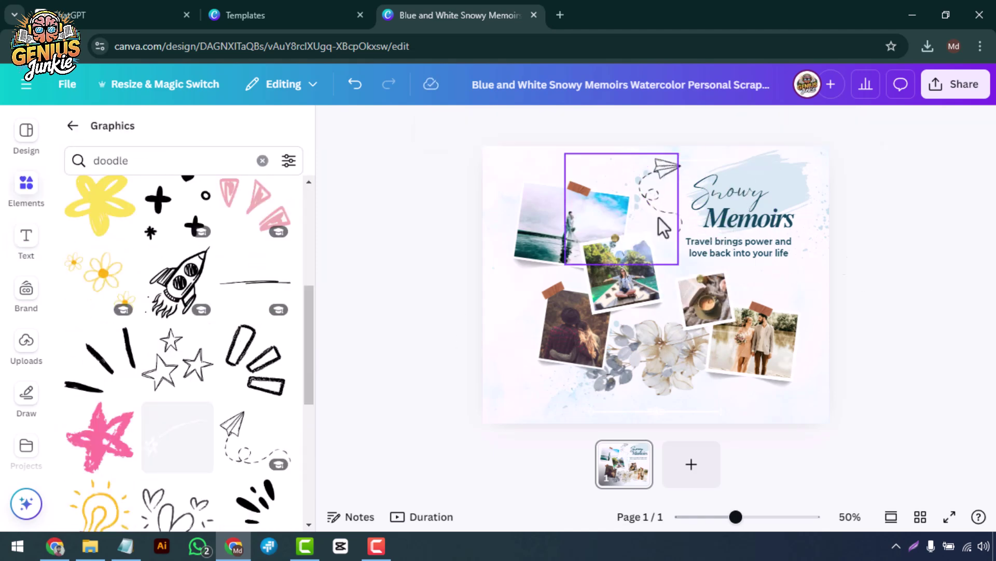
pyautogui.write('borders')
# Step: Add a corner border at the top-left, recolour it teal and make it semi-transparent
pyautogui.press('Return')
pyautogui.moveTo(100, 350); pyautogui.dragTo(535, 211)
pyautogui.click(493, 125)
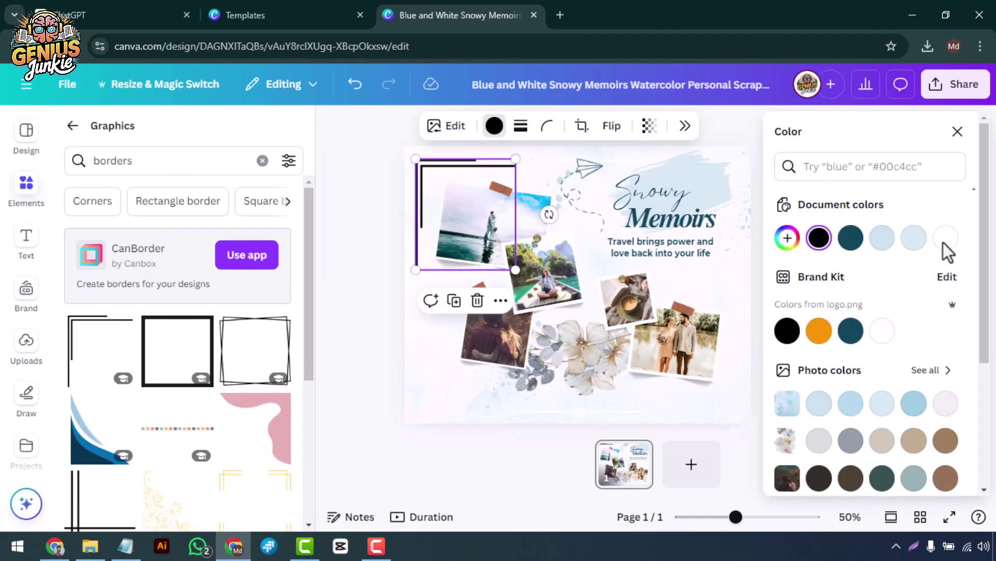
pyautogui.click(852, 330)
pyautogui.click(648, 126)
pyautogui.moveTo(690, 185); pyautogui.dragTo(629, 186)
# Step: Duplicate the border, flip the copy vertically into the lower-left corner and group the left pair
pyautogui.hotkey('ctrl', 'd')
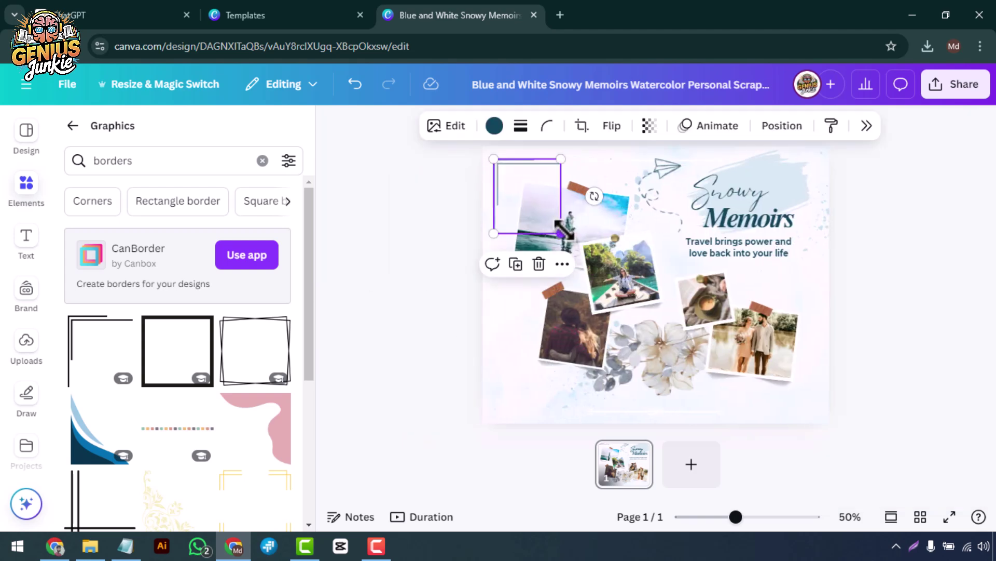
pyautogui.moveTo(507, 240); pyautogui.dragTo(510, 366)
pyautogui.click(612, 125)
pyautogui.click(617, 193)
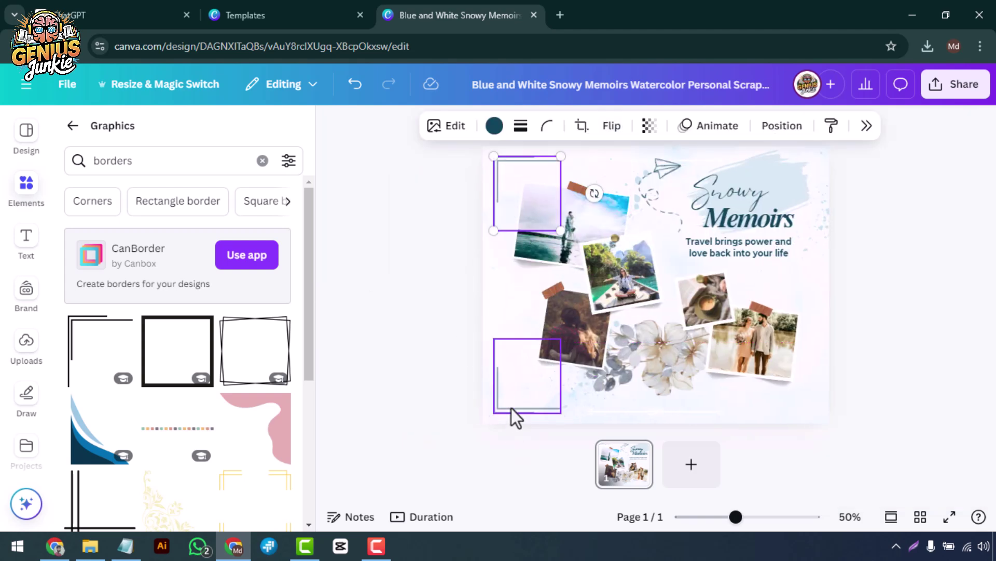
pyautogui.keyDown('shift'); pyautogui.click(500, 195); pyautogui.keyUp('shift')
pyautogui.click(493, 158)
# Step: Duplicate the border group, flip it horizontally and move it to the right corners
pyautogui.click(549, 158)
pyautogui.click(556, 126)
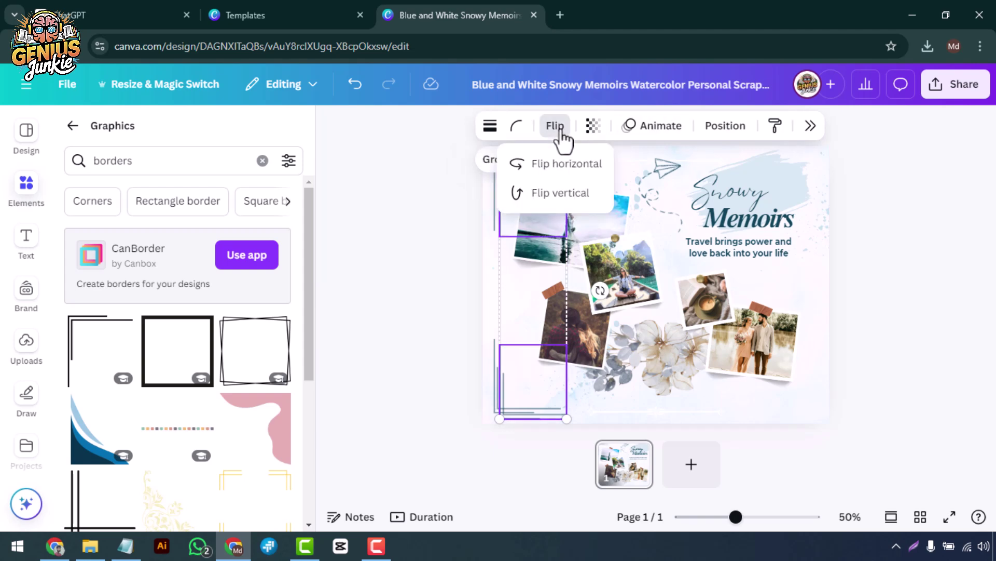
pyautogui.click(555, 162)
pyautogui.moveTo(546, 389); pyautogui.dragTo(802, 397)
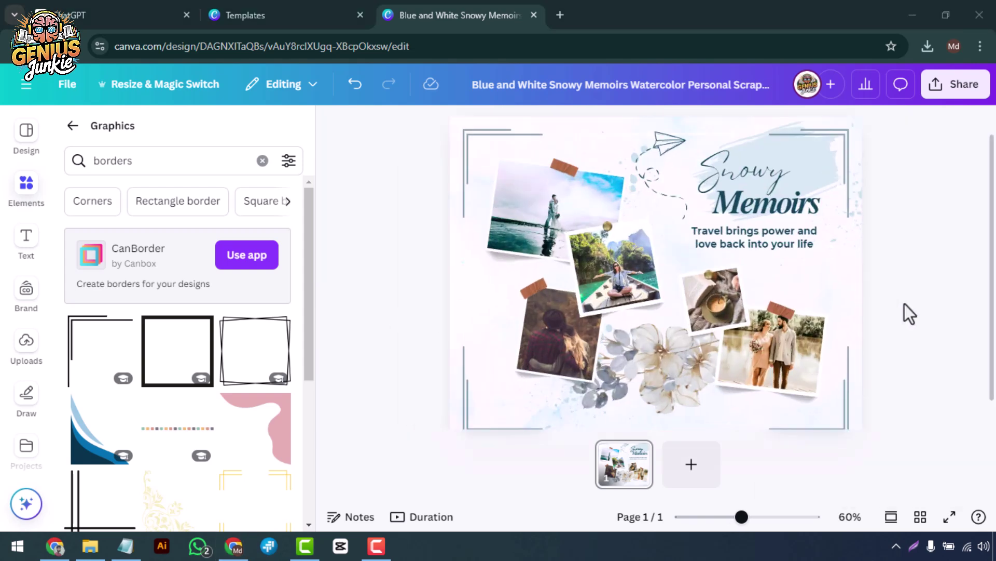
pyautogui.hotkey('ctrl', '-')
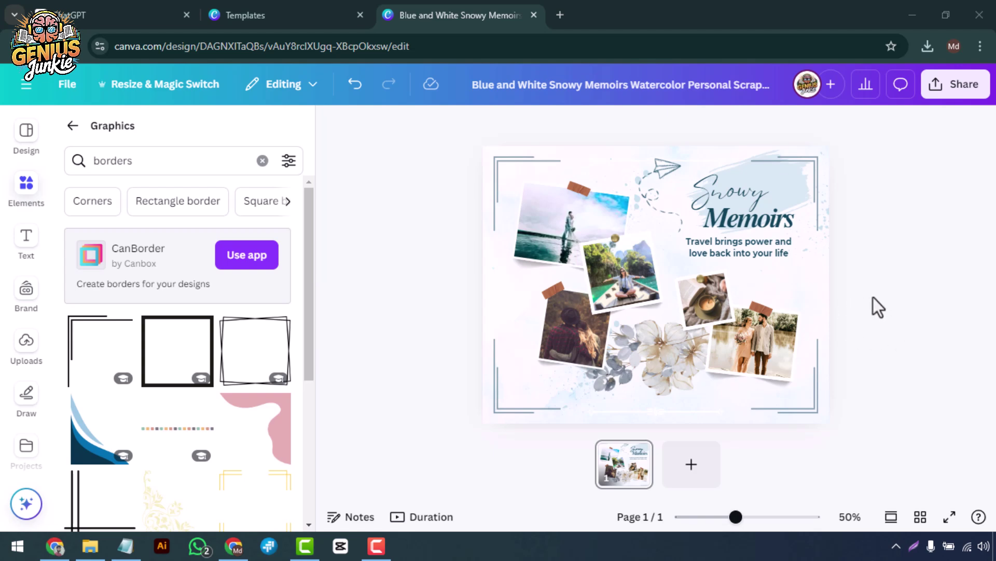
# Step: Download the design via Share with file type PDF Print
pyautogui.click(949, 95)
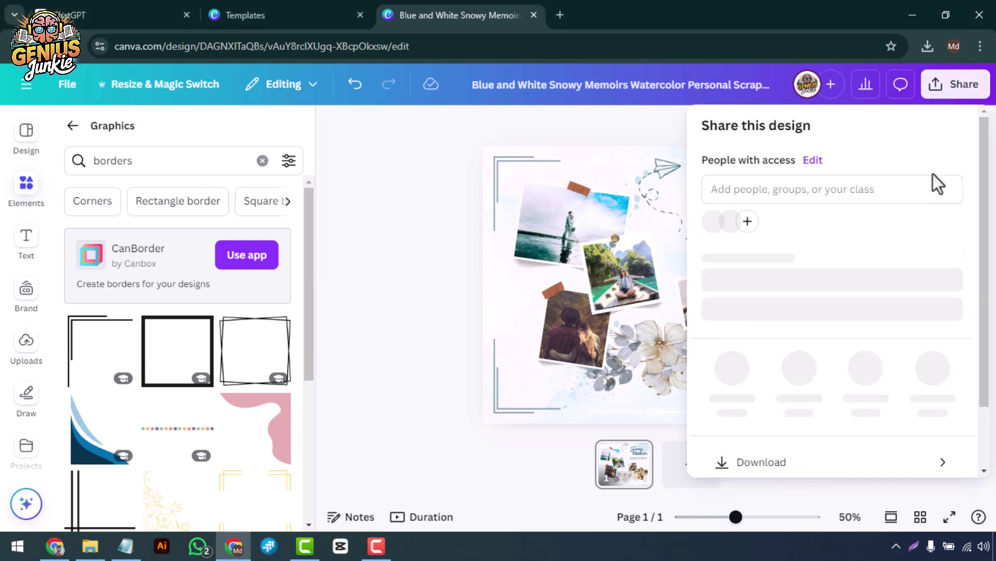
pyautogui.scroll(-2, 809, 399)
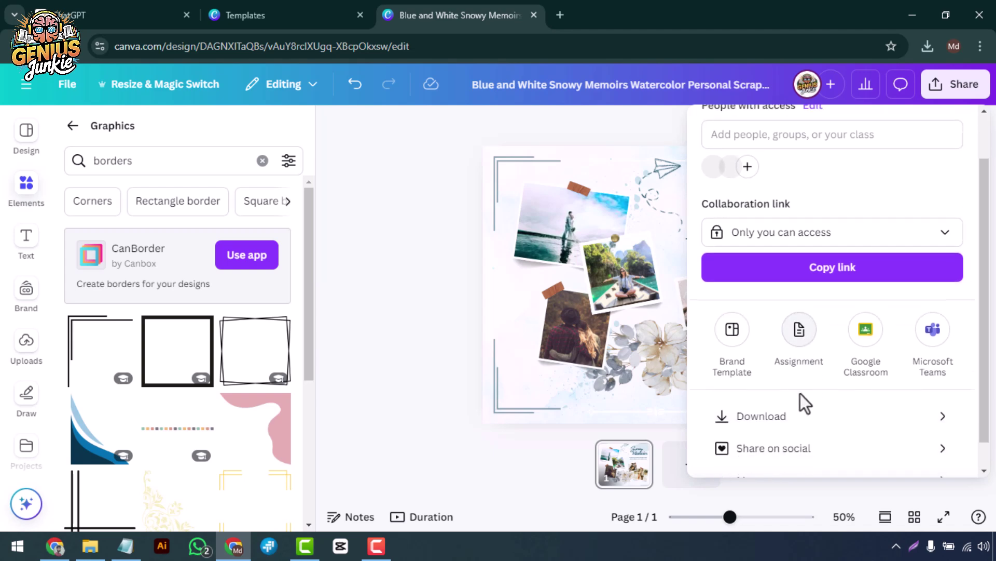
pyautogui.click(803, 393)
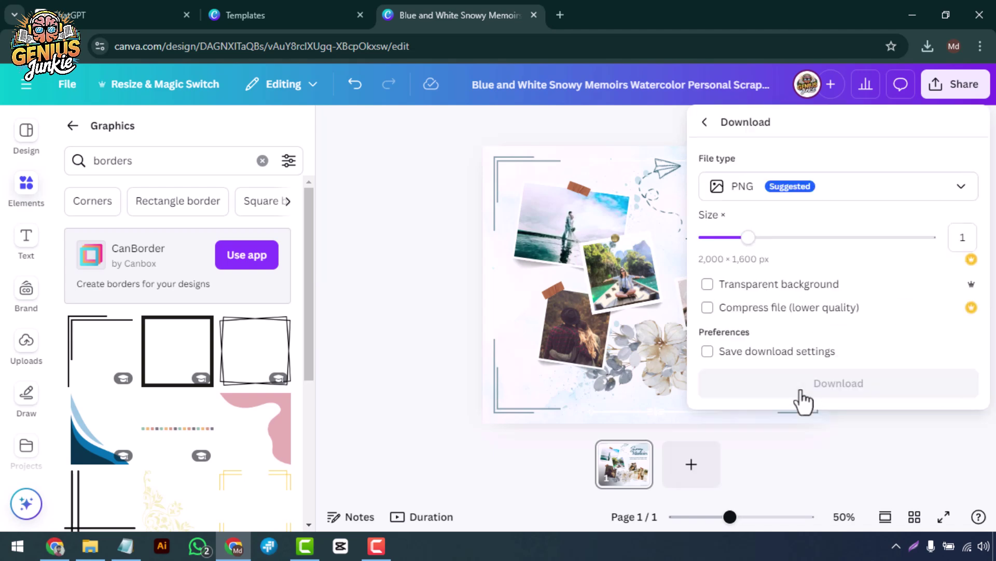
pyautogui.click(806, 193)
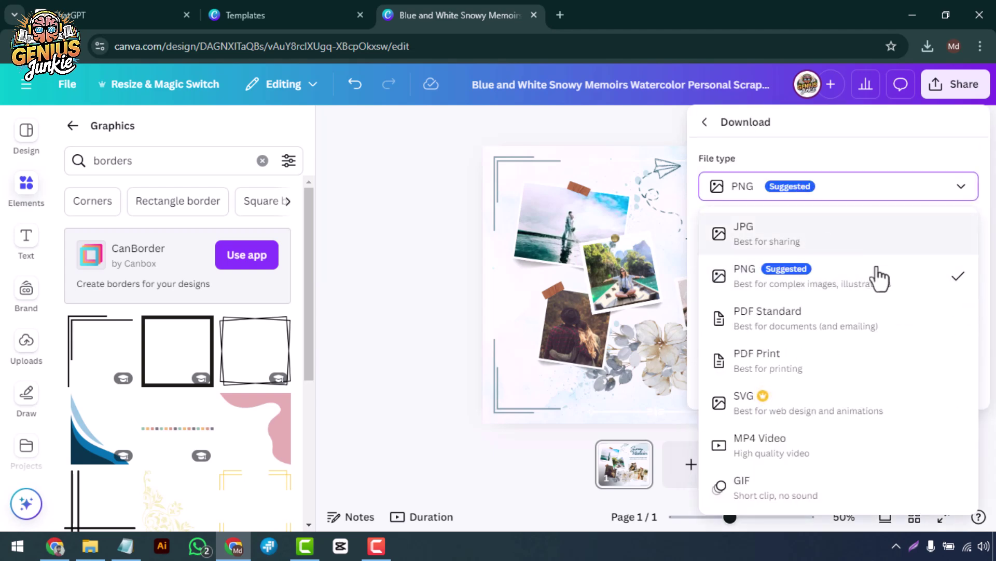
pyautogui.click(841, 294)
pyautogui.click(839, 195)
pyautogui.click(819, 370)
pyautogui.click(862, 391)
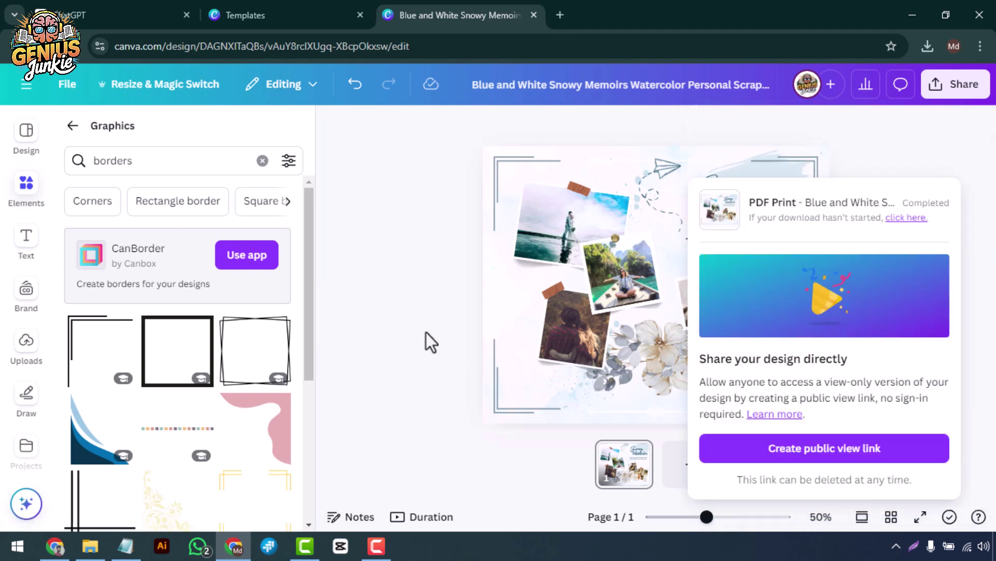
pyautogui.click(426, 332)
# Step: Open the downloaded Snowy Memoirs PDF from Chrome's download bubble
pyautogui.click(802, 218)
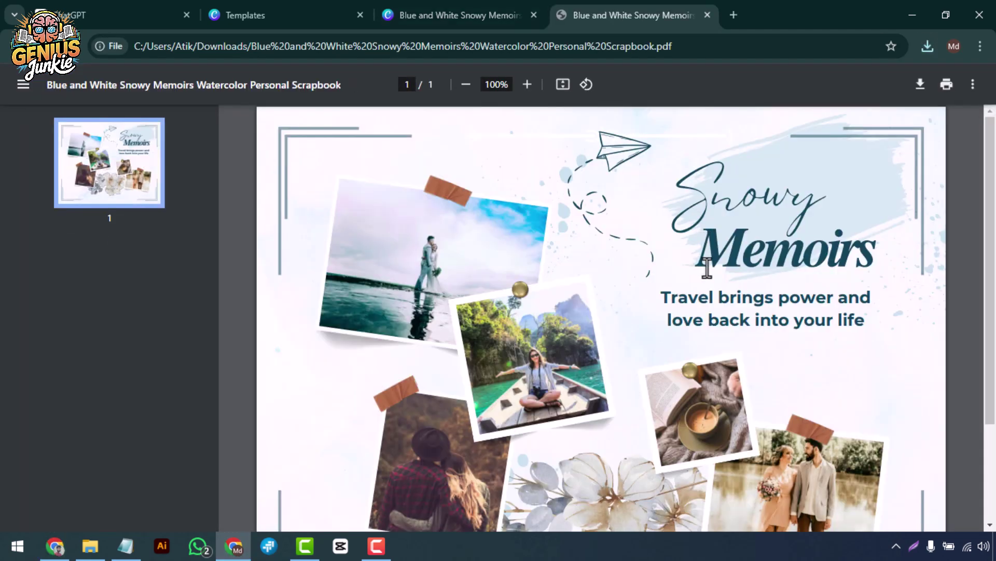